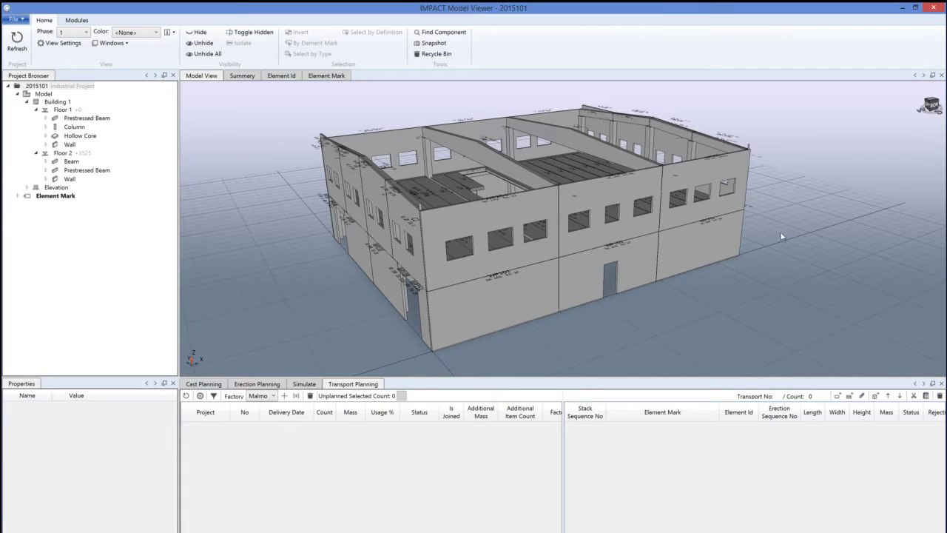
- Orbit the precast building to a higher viewpoint so the floor slabs inside are visible
middle_drag(780, 231, 629, 223)
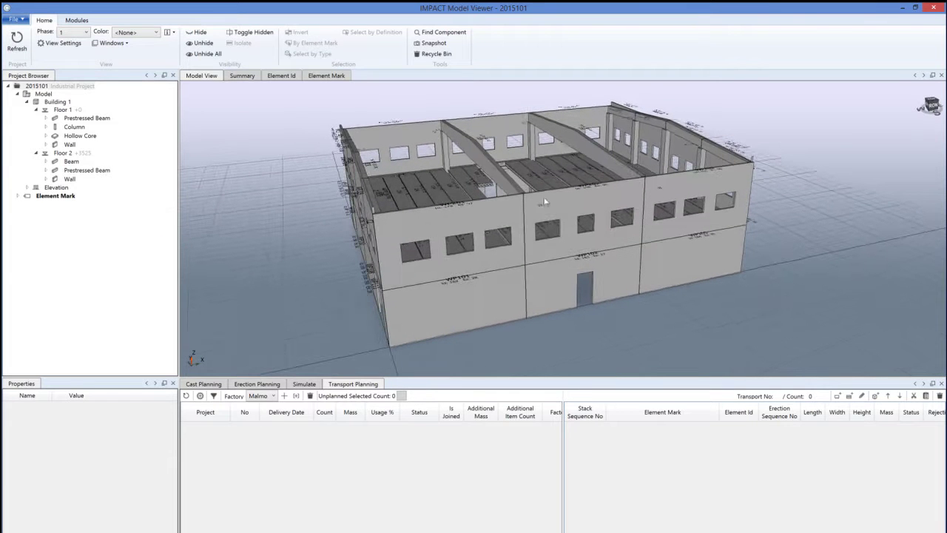
- Set the model colouring to Transport using the Home ribbon's Color dropdown
click(156, 34)
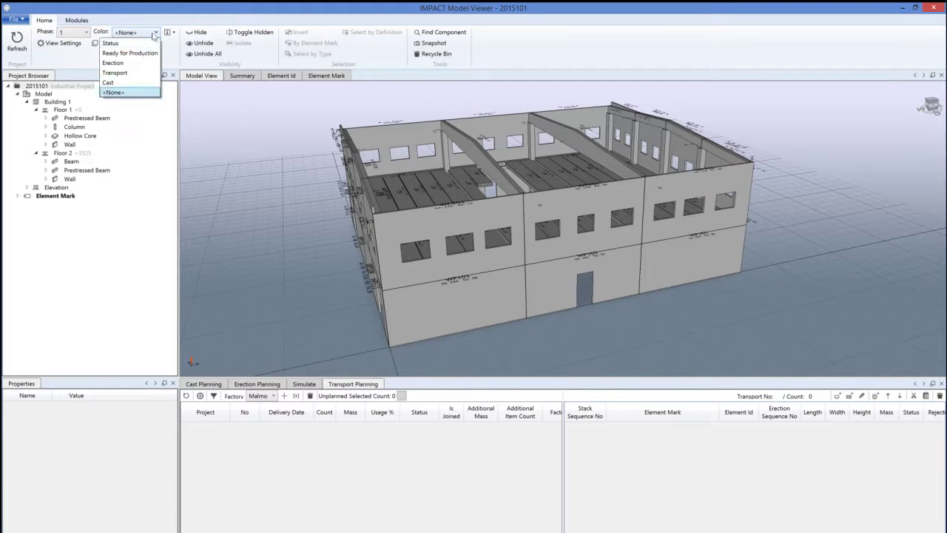
click(115, 73)
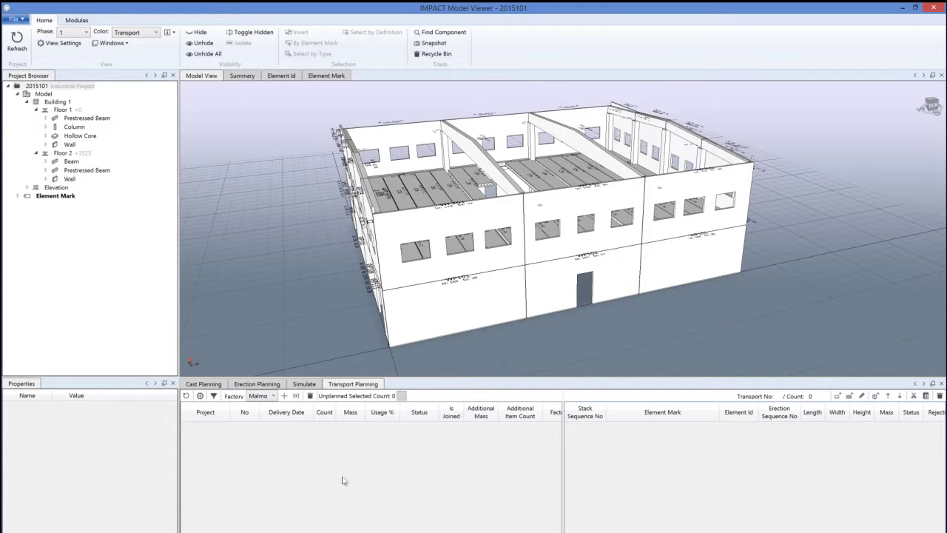
click(284, 77)
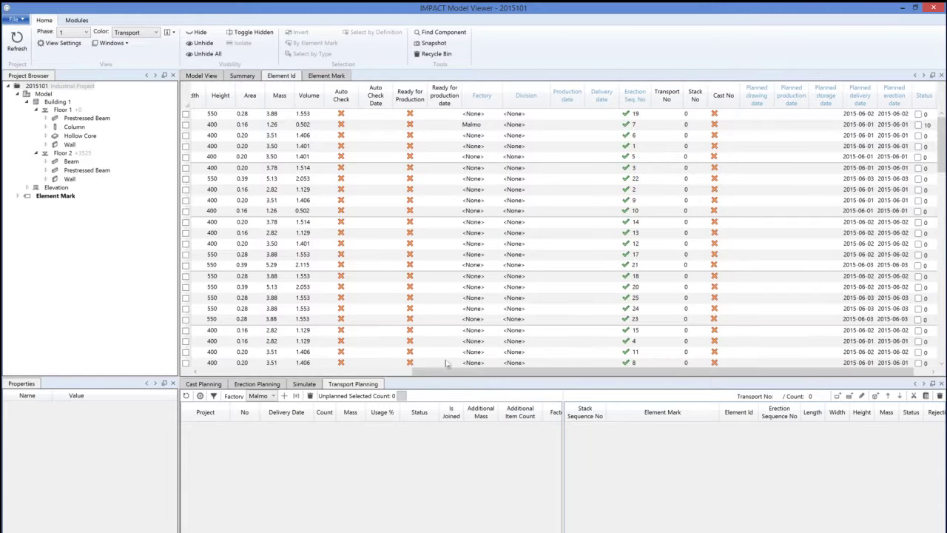
drag(448, 370, 464, 371)
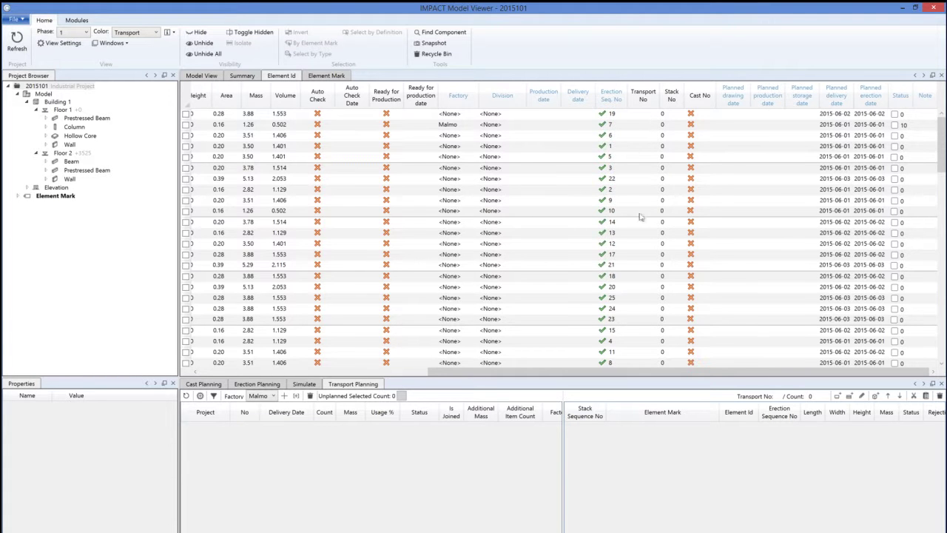
click(207, 78)
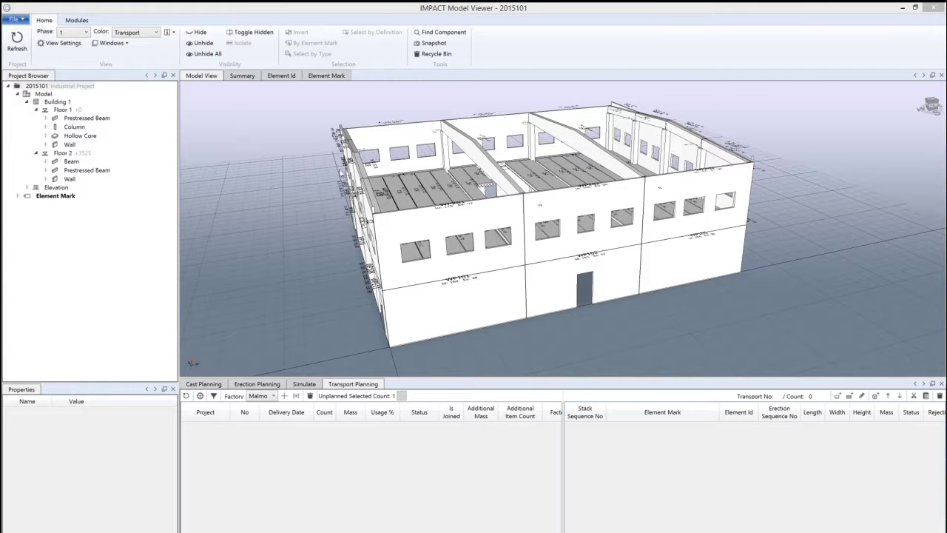
- Filter to Floor 1 walls, inspect WP101's properties, then box-select all 18 wall panels
click(64, 111)
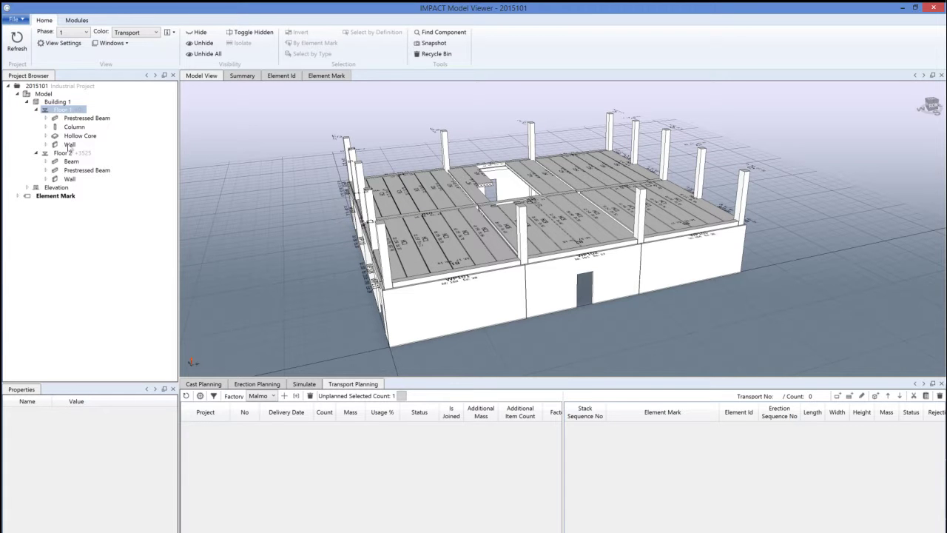
click(68, 145)
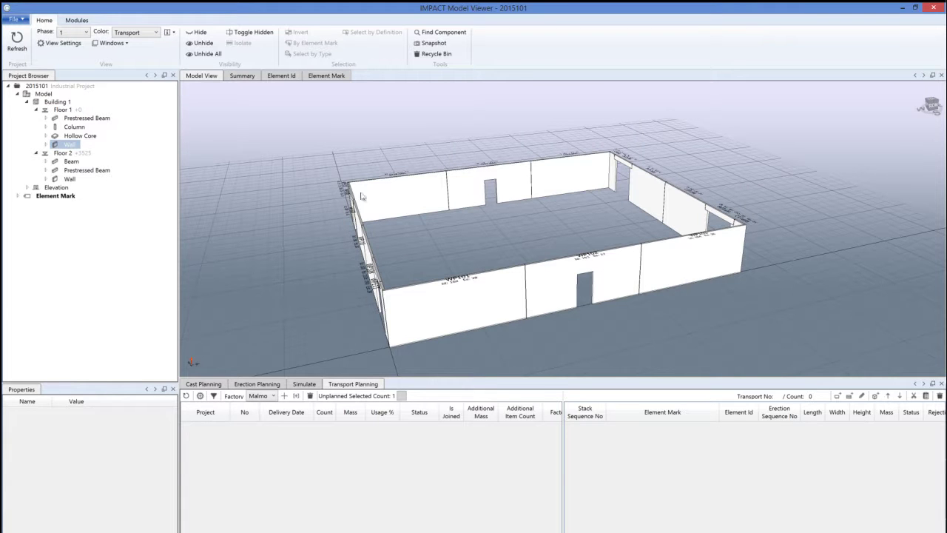
click(477, 305)
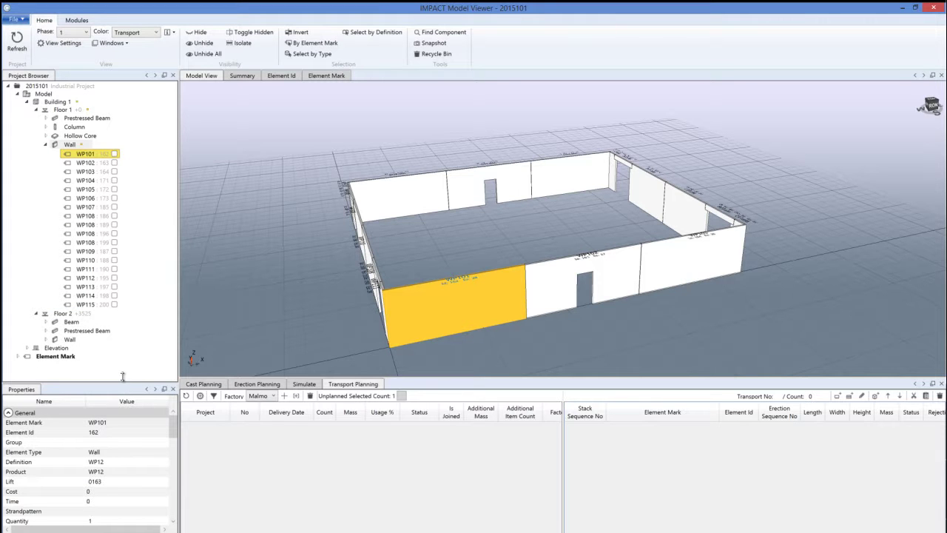
drag(123, 376, 127, 236)
drag(171, 311, 179, 453)
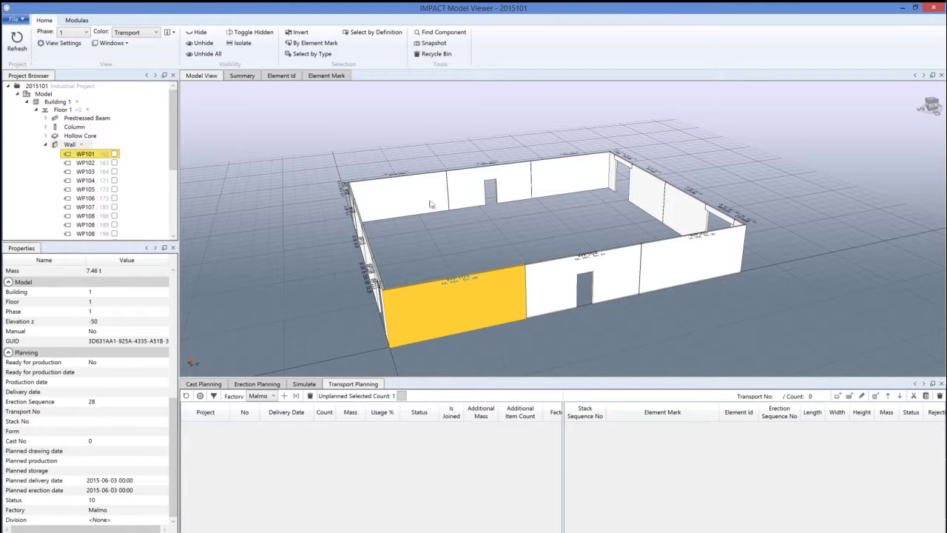
click(789, 164)
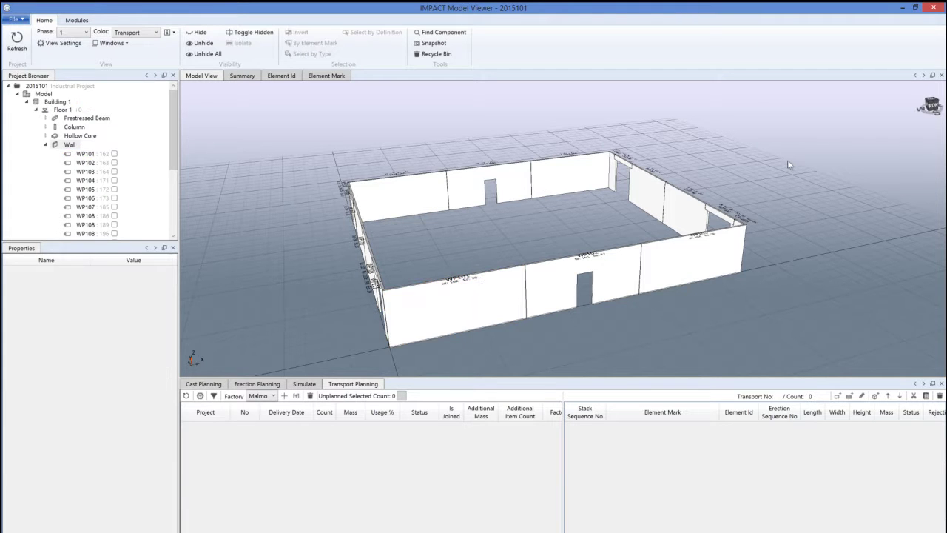
drag(819, 140, 306, 345)
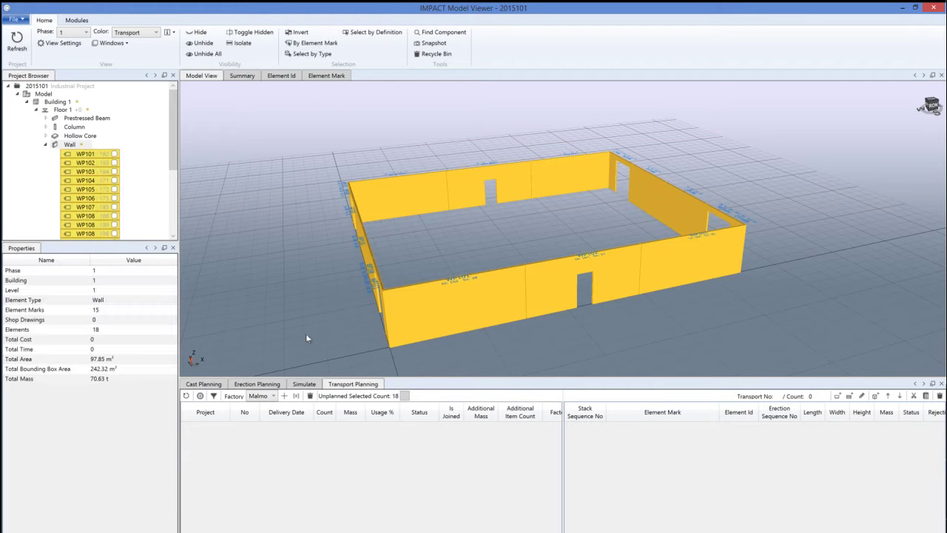
click(200, 396)
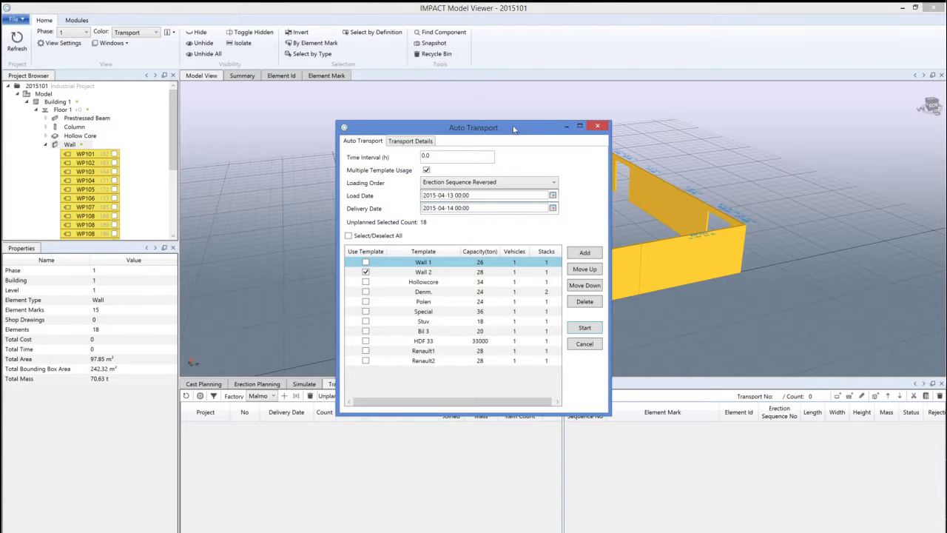
drag(513, 133, 486, 128)
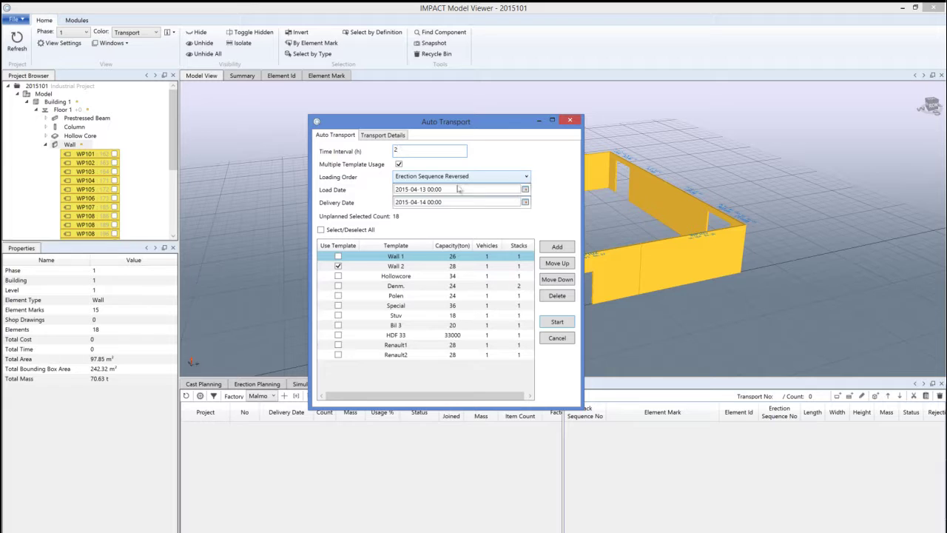
text(.0)
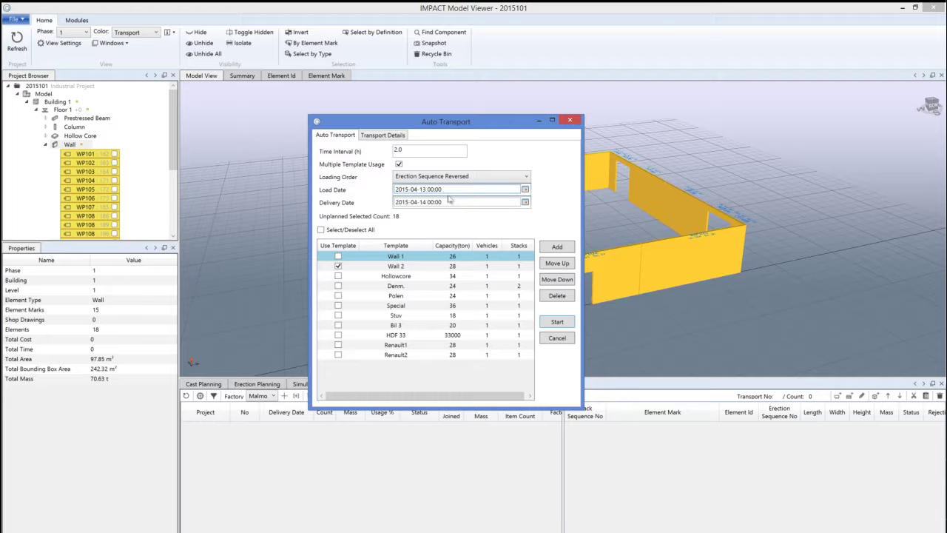
key(BackSpace)
text(6)
key(BackSpace)
key(BackSpace)
text(02)
click(427, 200)
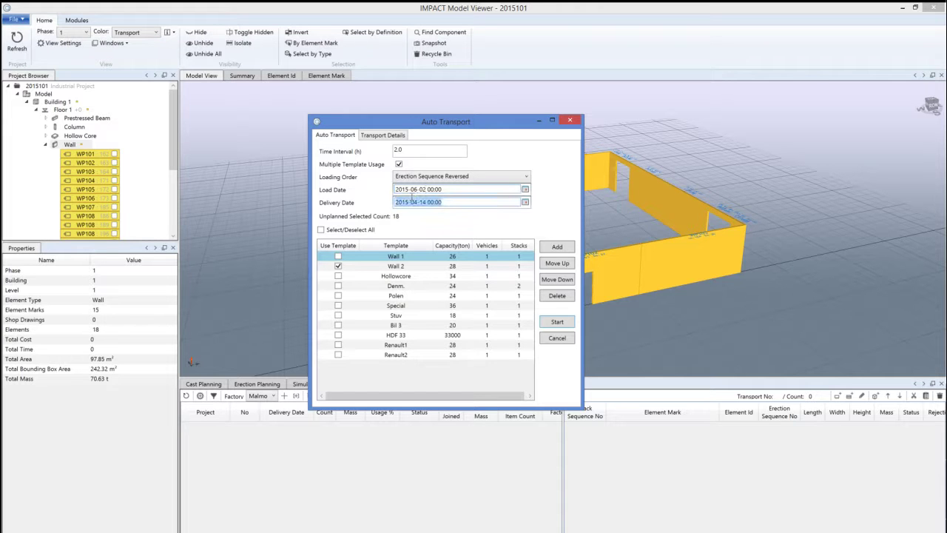
click(431, 189)
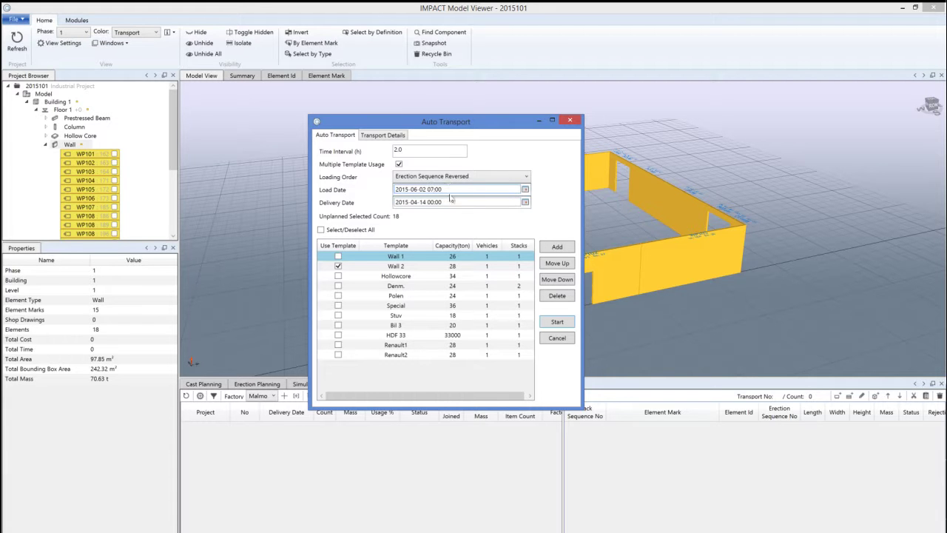
click(419, 201)
text(06)
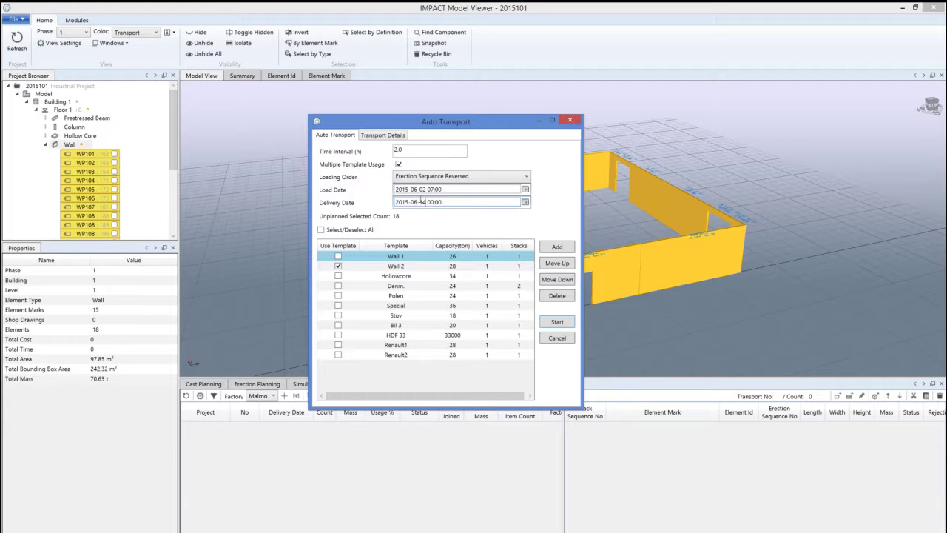
double_click(419, 201)
key(BackSpace)
text(03 08)
click(557, 323)
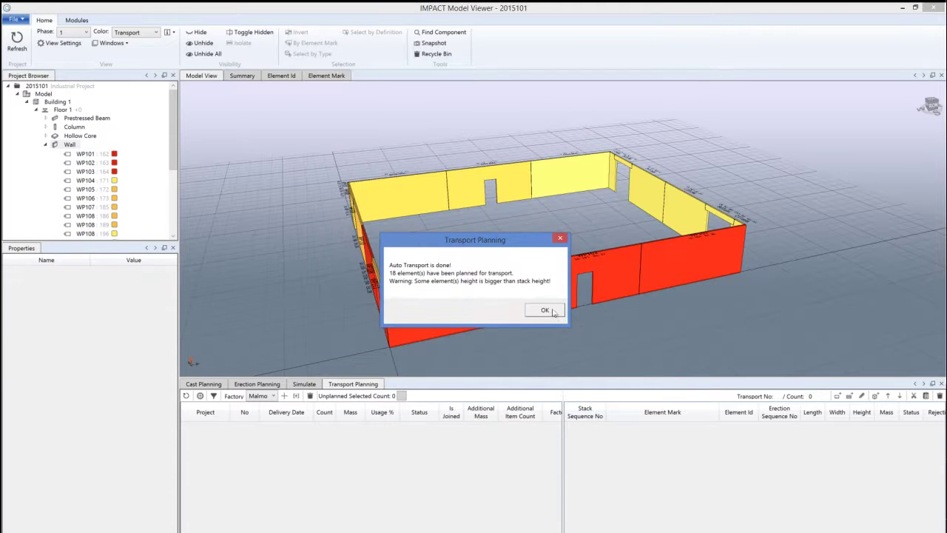
- Dismiss the completion message and view the wall stacks on transports 1, 2 and 3
click(544, 310)
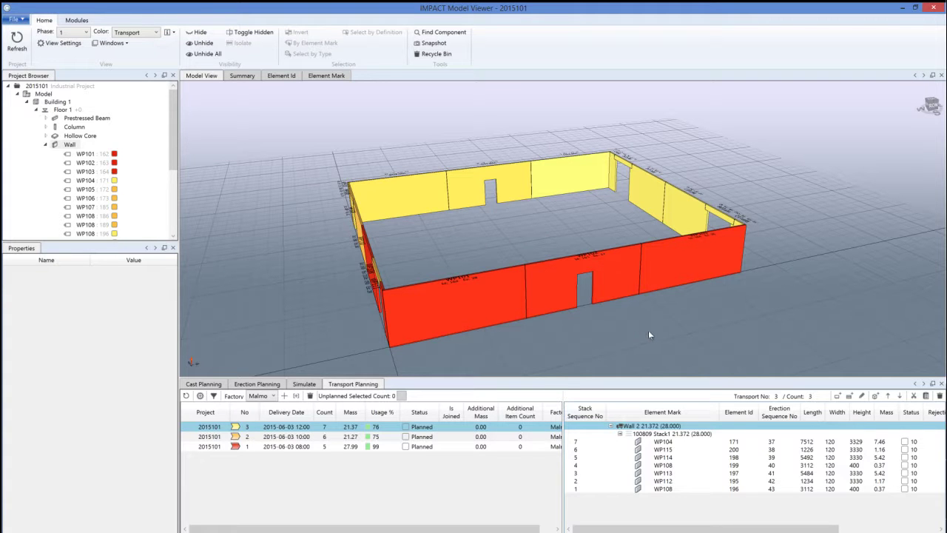
click(270, 444)
click(273, 437)
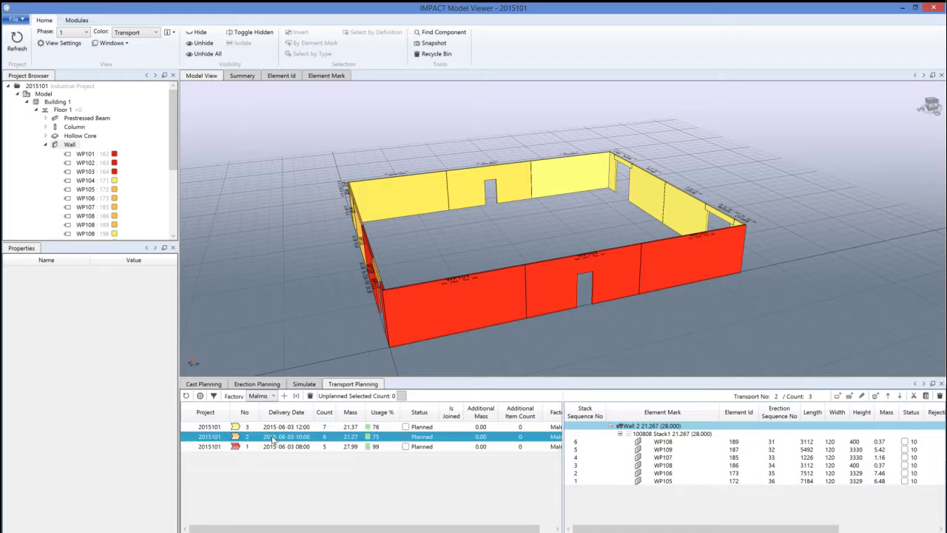
click(277, 428)
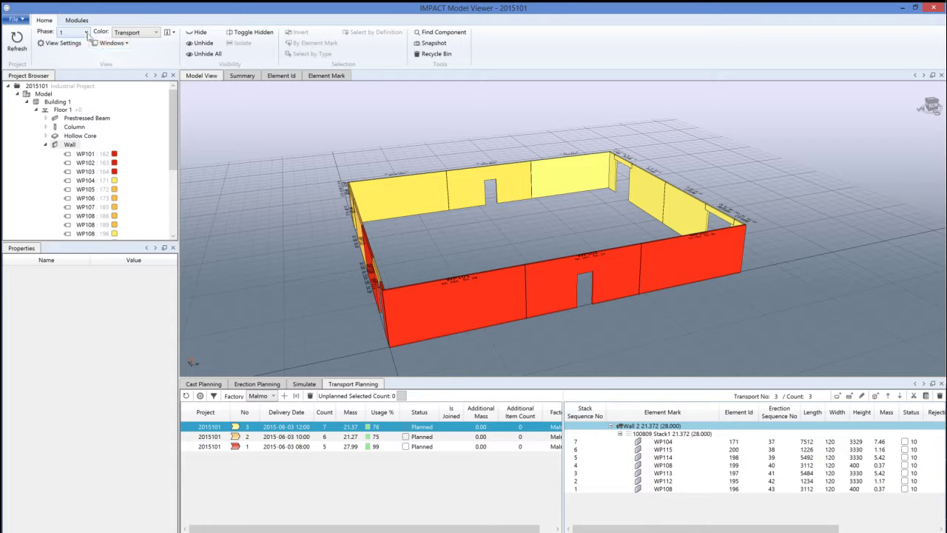
- Switch the 3D view to flat shading and orbit the wall model to a new angle
click(64, 43)
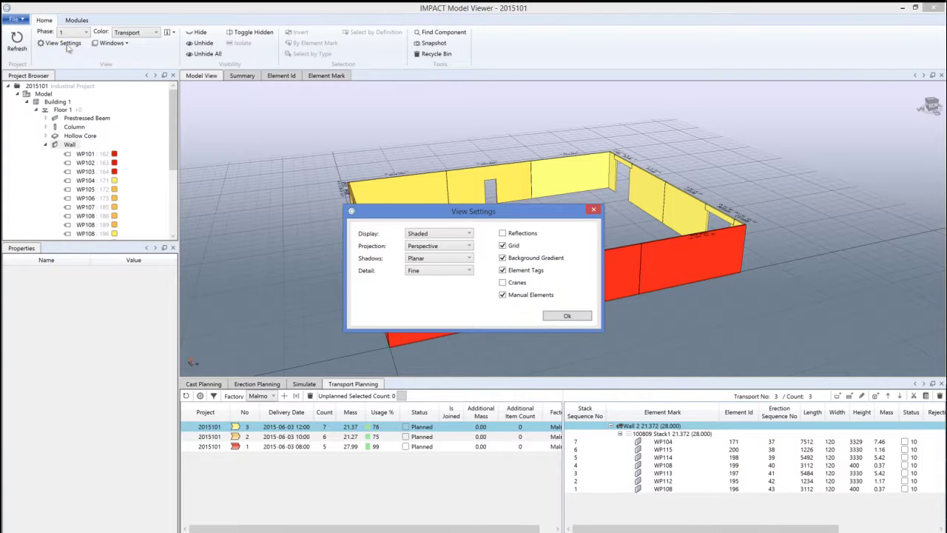
click(451, 235)
click(433, 274)
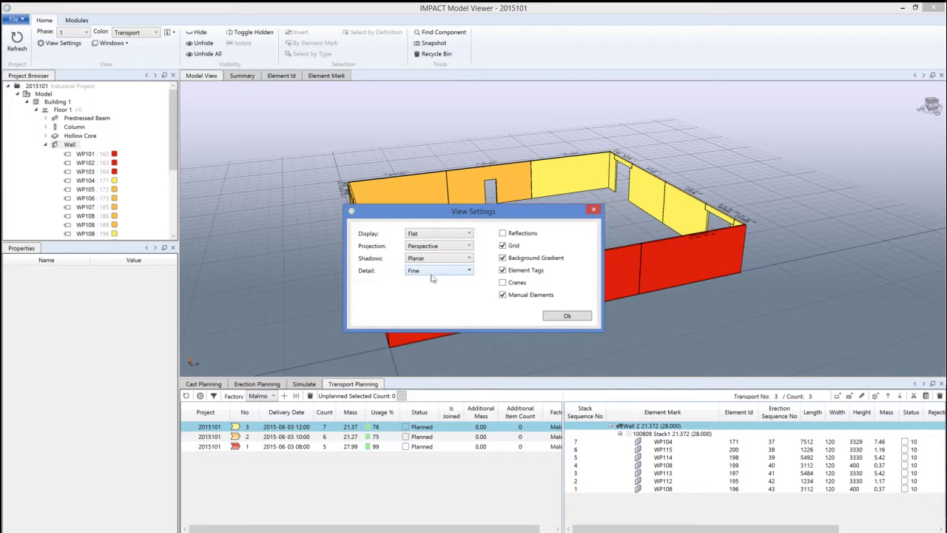
click(567, 317)
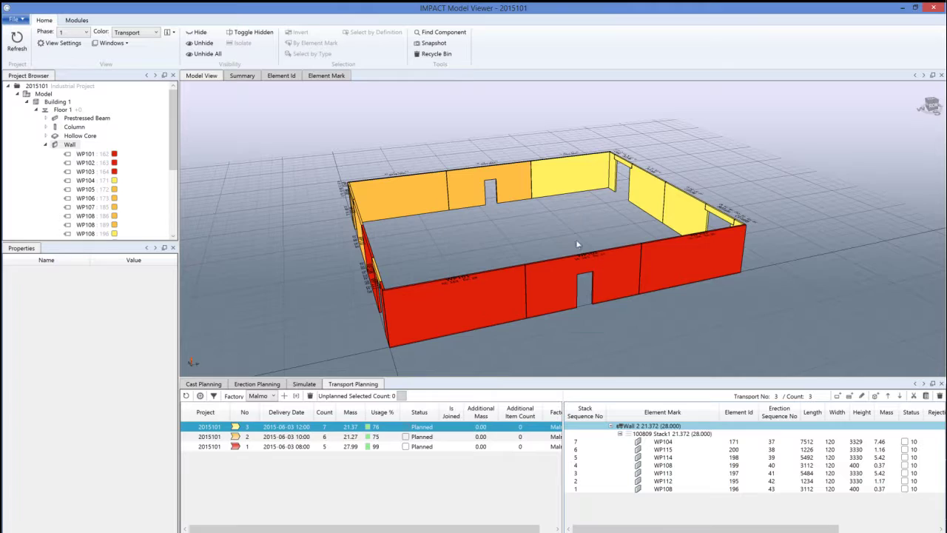
drag(523, 240, 523, 235)
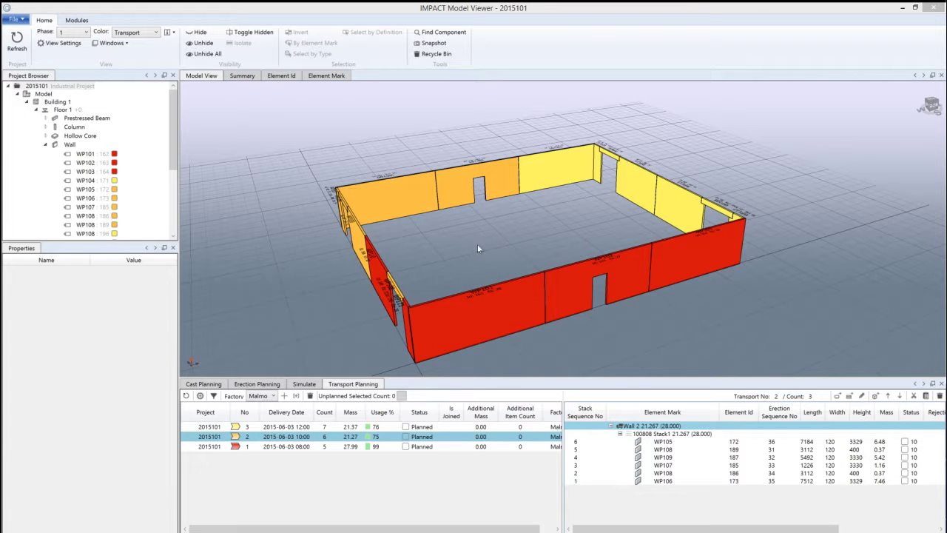
- Select transport 2 and shift WP106 in its stack until it sits at sequence 3
click(287, 448)
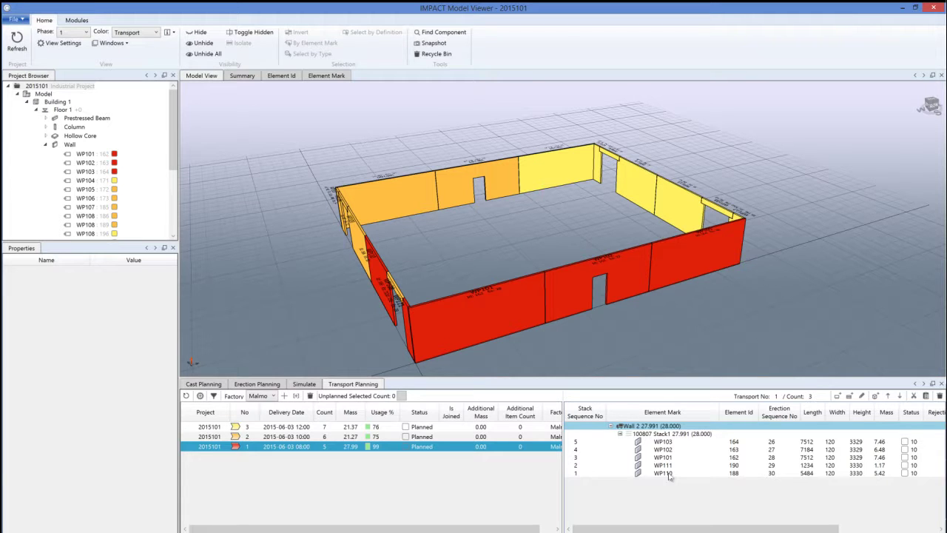
click(301, 439)
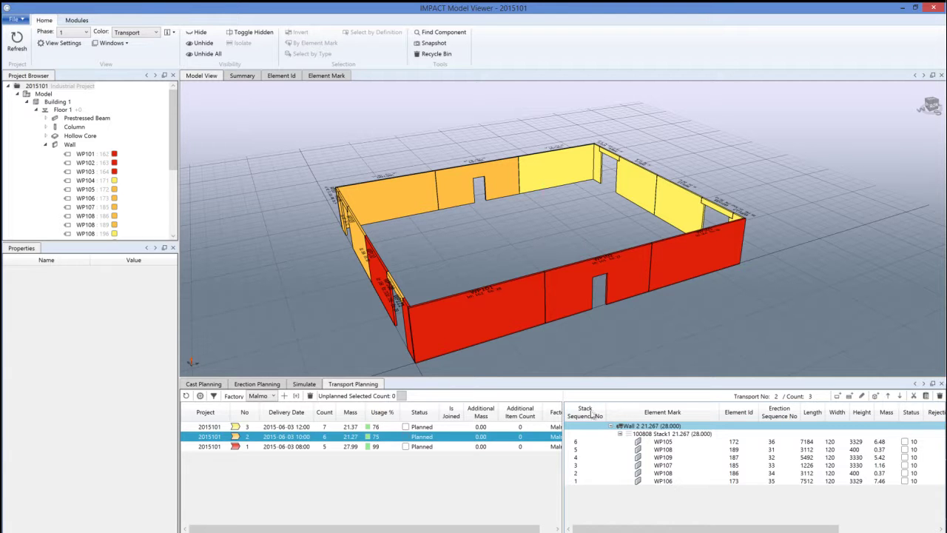
click(664, 481)
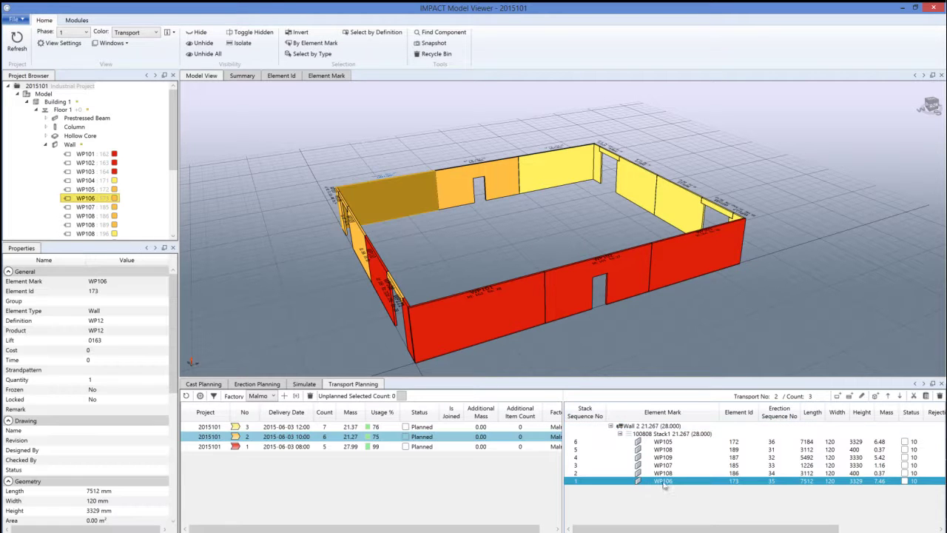
click(888, 398)
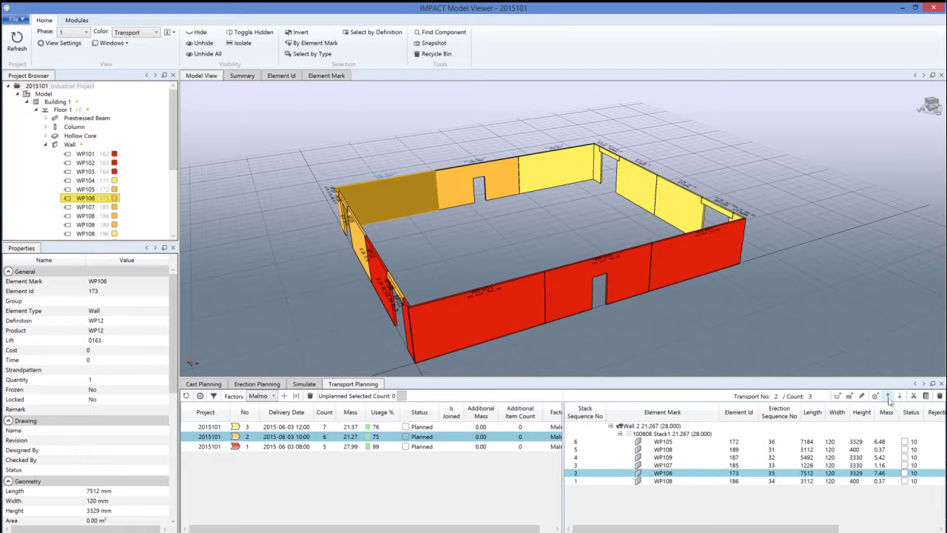
click(889, 398)
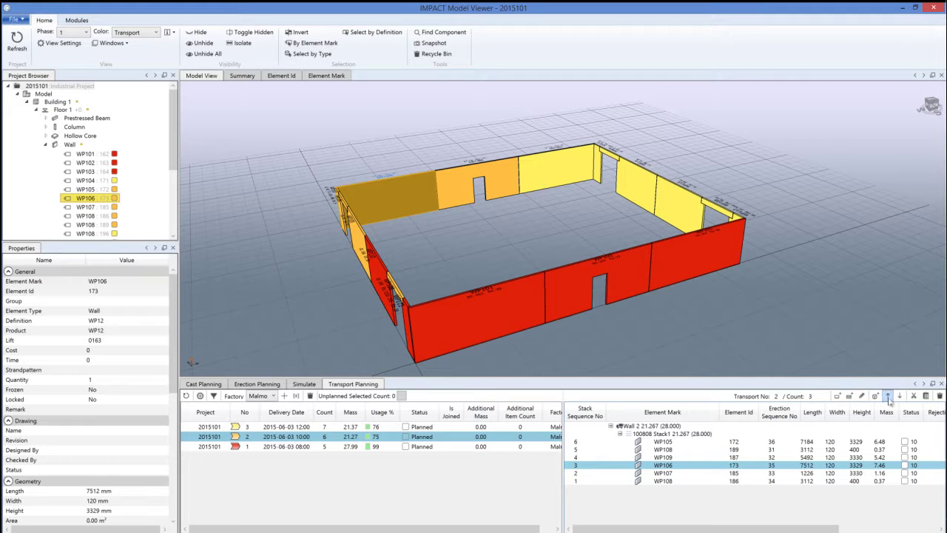
click(888, 398)
click(900, 398)
click(500, 185)
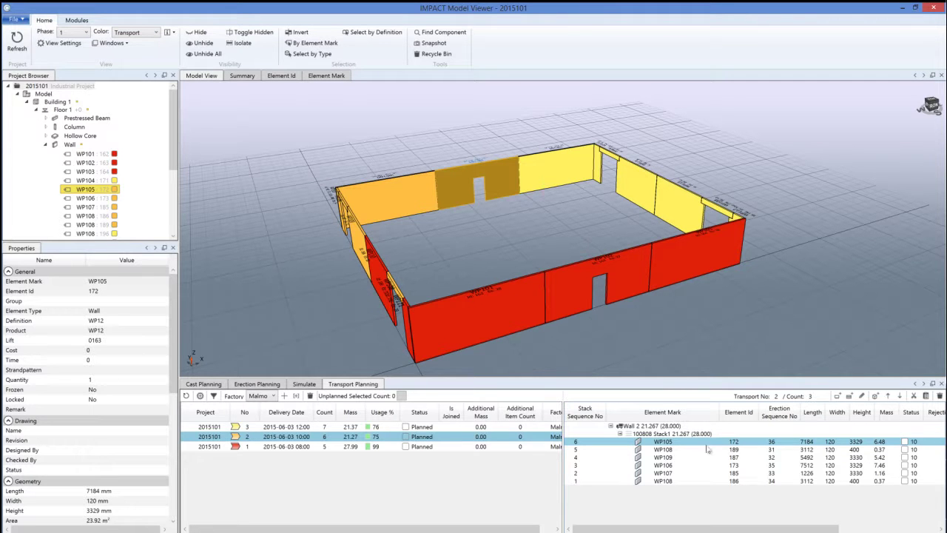
- Cut WP105 from transport 2, paste it into transport 3's Stack1, and refresh the planning
click(916, 396)
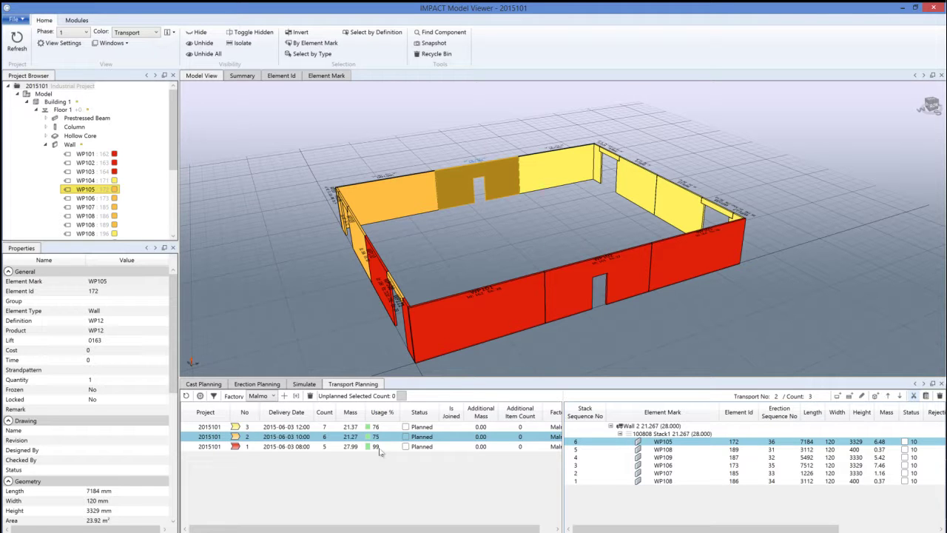
click(311, 428)
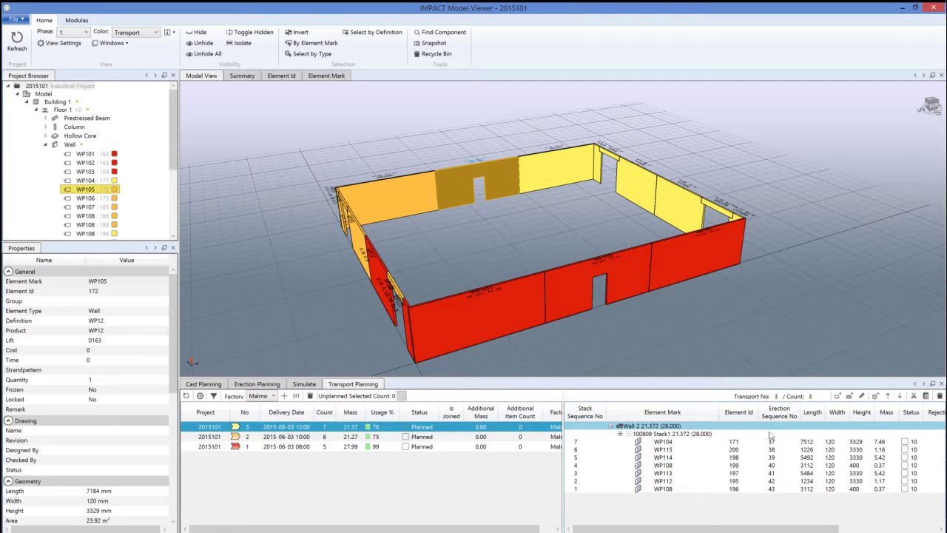
click(690, 434)
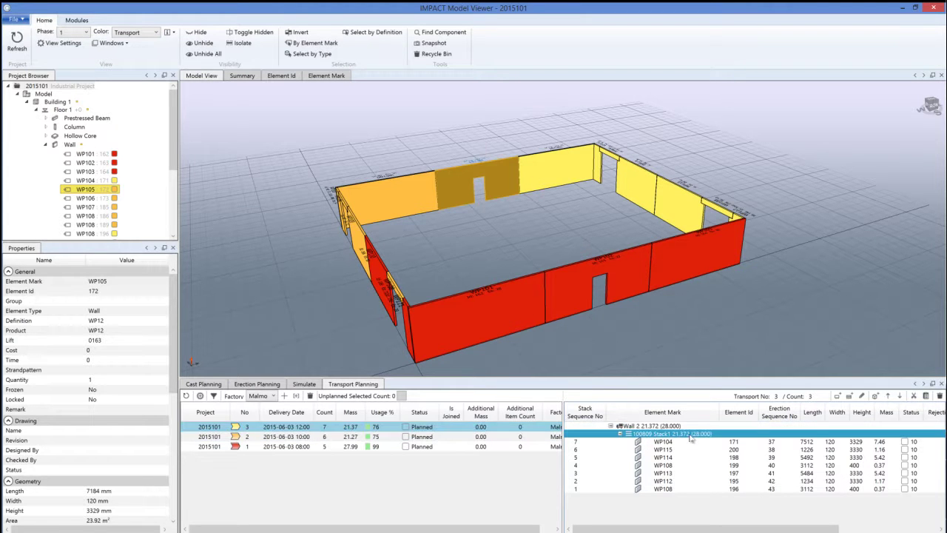
click(925, 397)
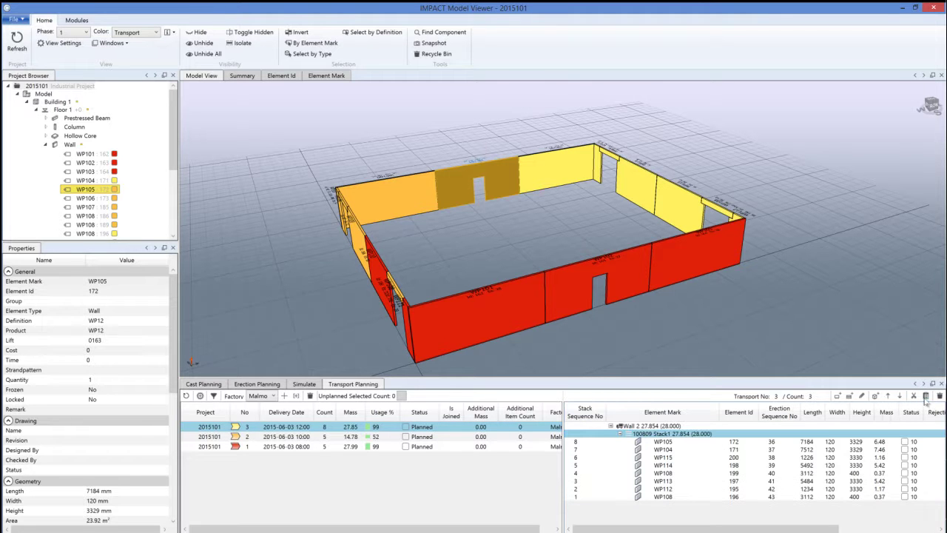
click(671, 443)
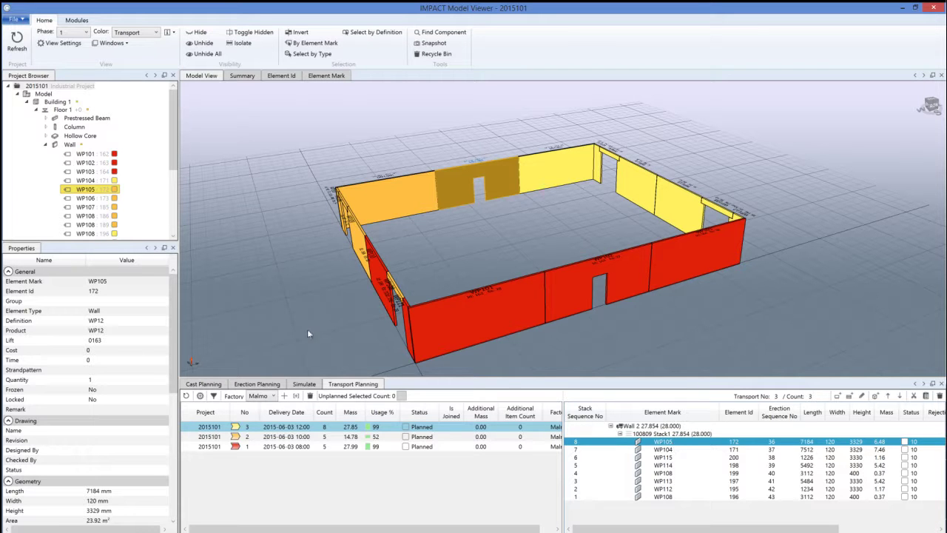
click(18, 42)
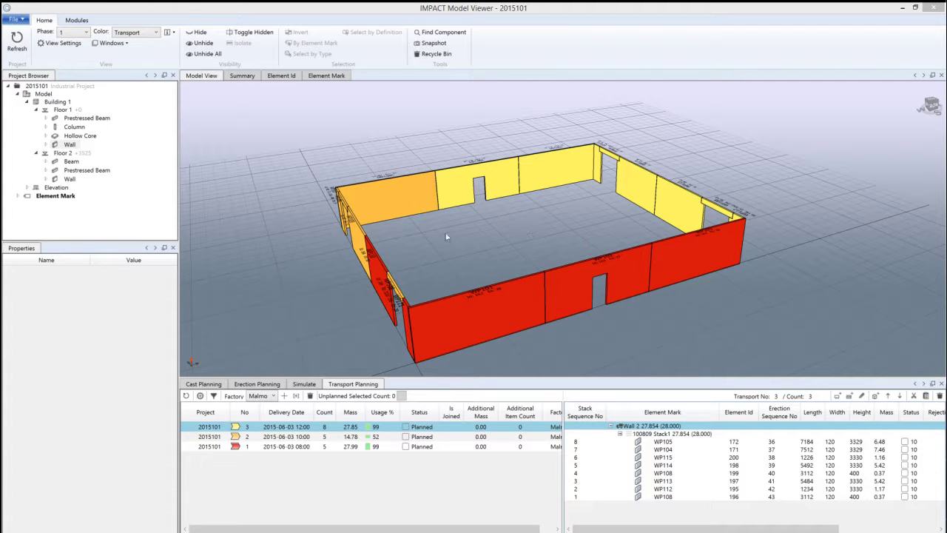
- Show Floor 1 columns, load column C5 into transport 2's stack, then remove it again
click(74, 127)
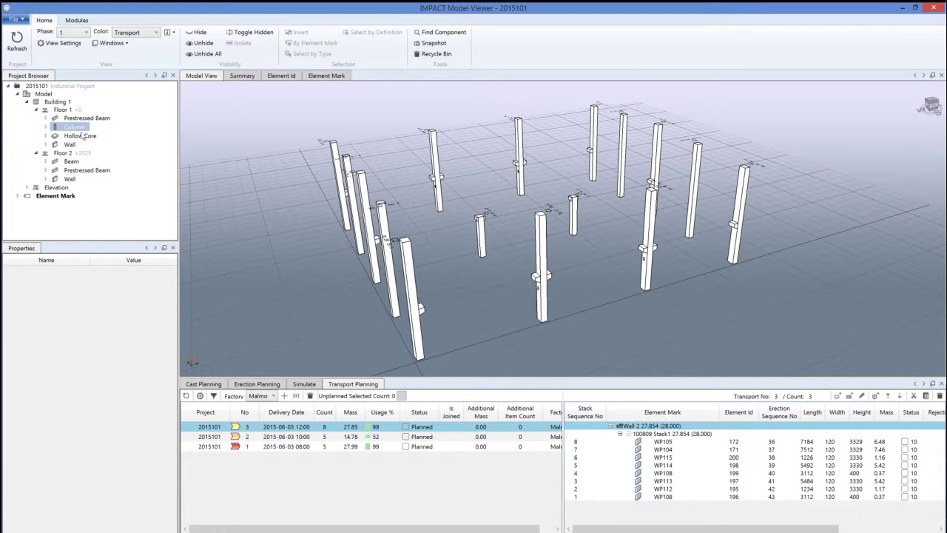
click(301, 436)
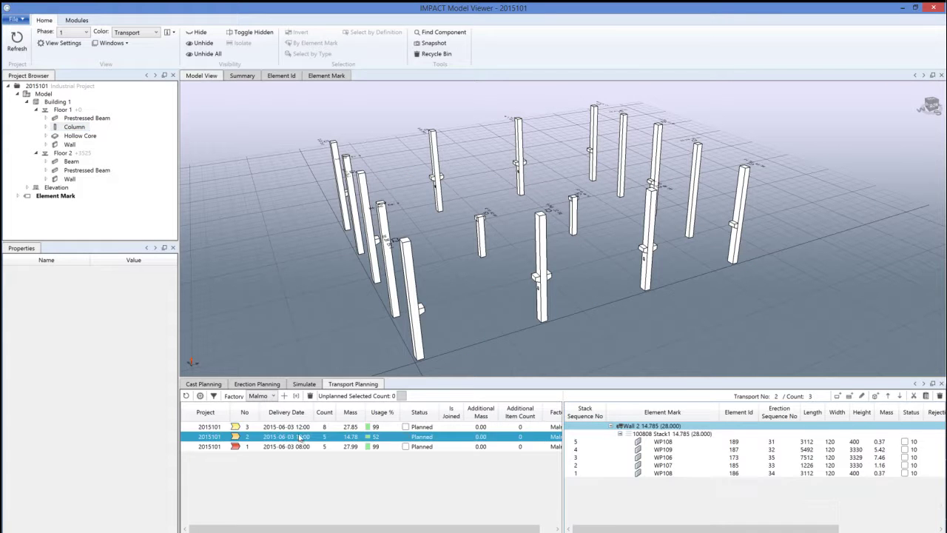
click(481, 237)
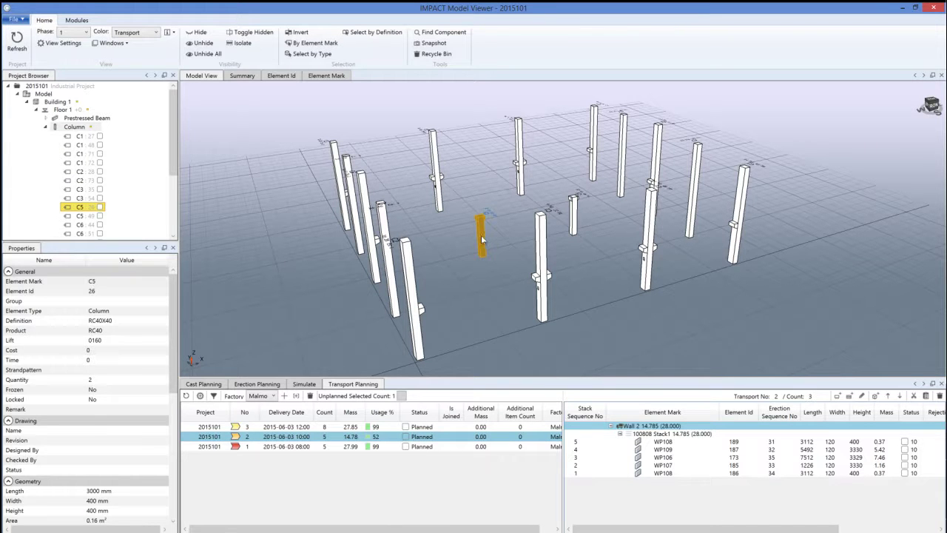
click(672, 435)
double_click(672, 436)
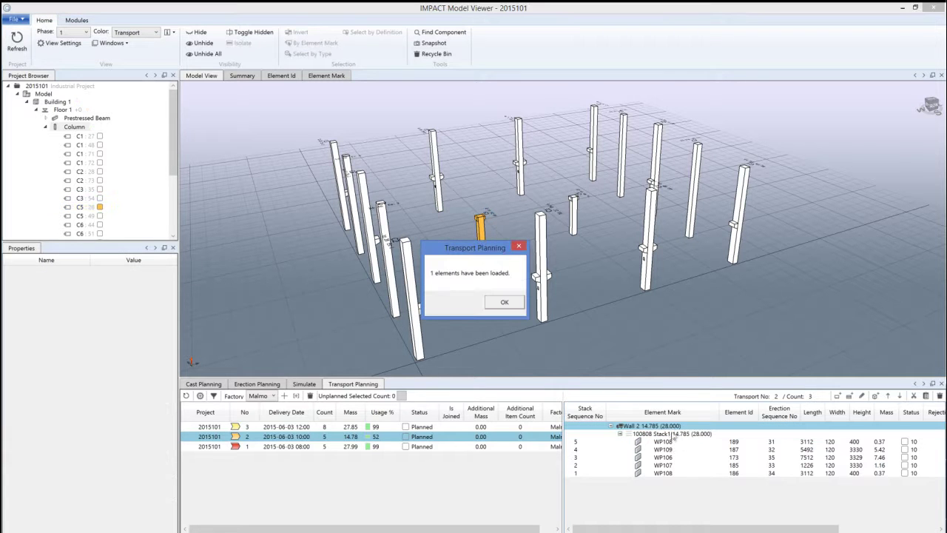
click(504, 302)
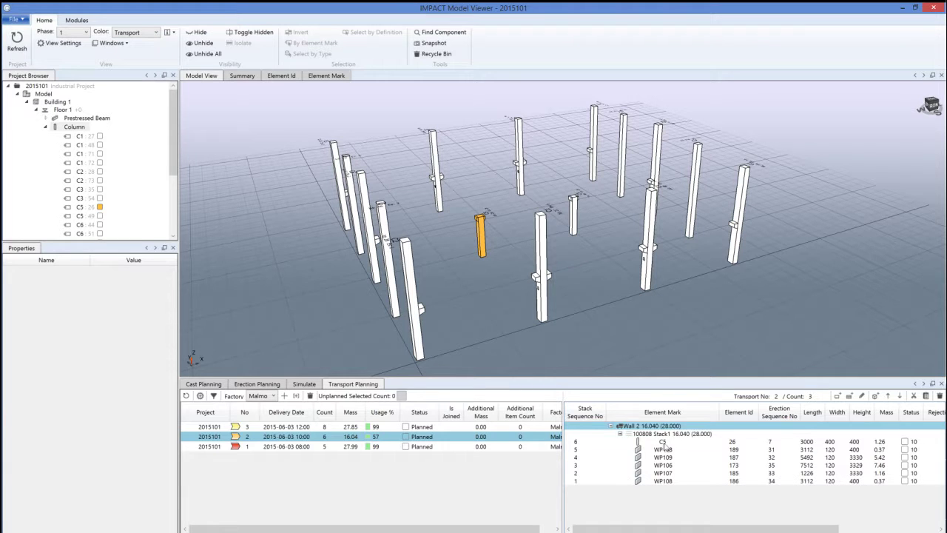
click(665, 442)
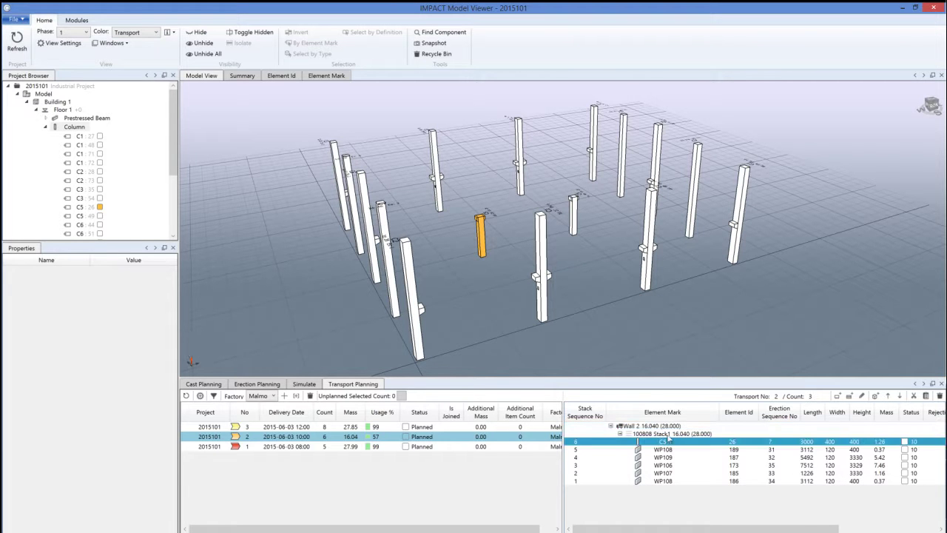
key(Delete)
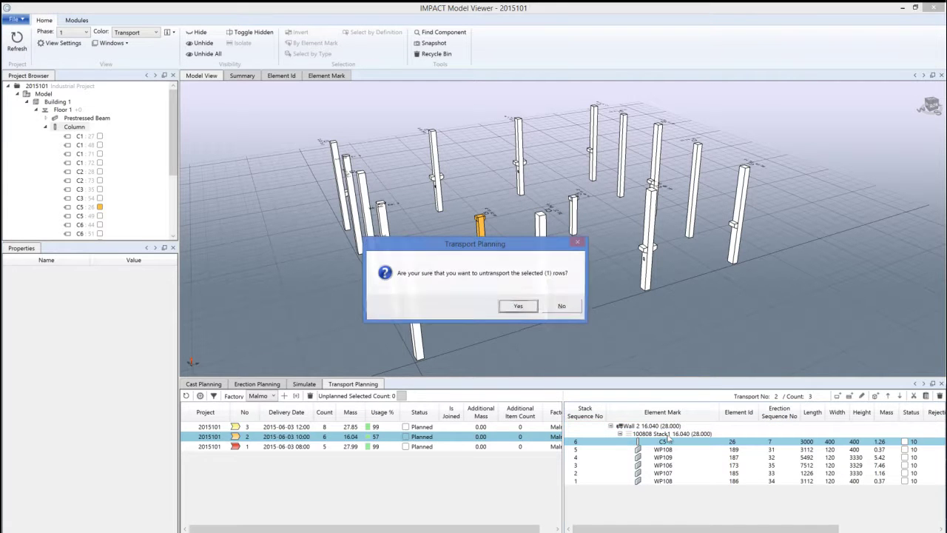
click(519, 306)
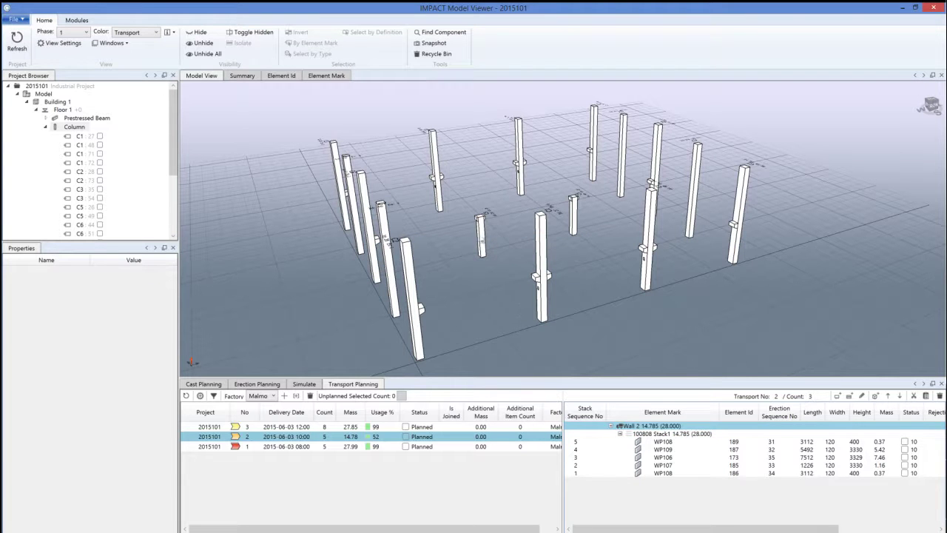
- Re-add column C5 to transport 2 with Insert elements and check its new stack row
click(481, 237)
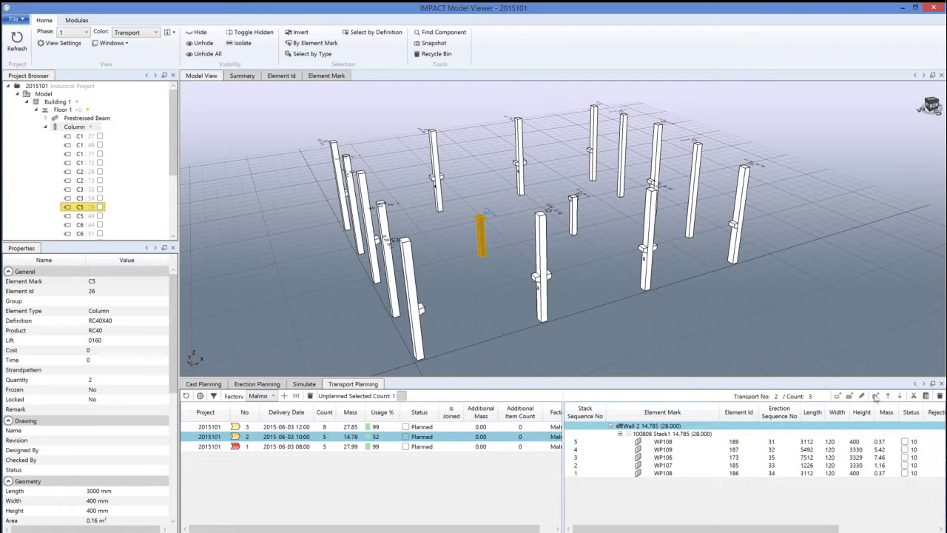
click(705, 435)
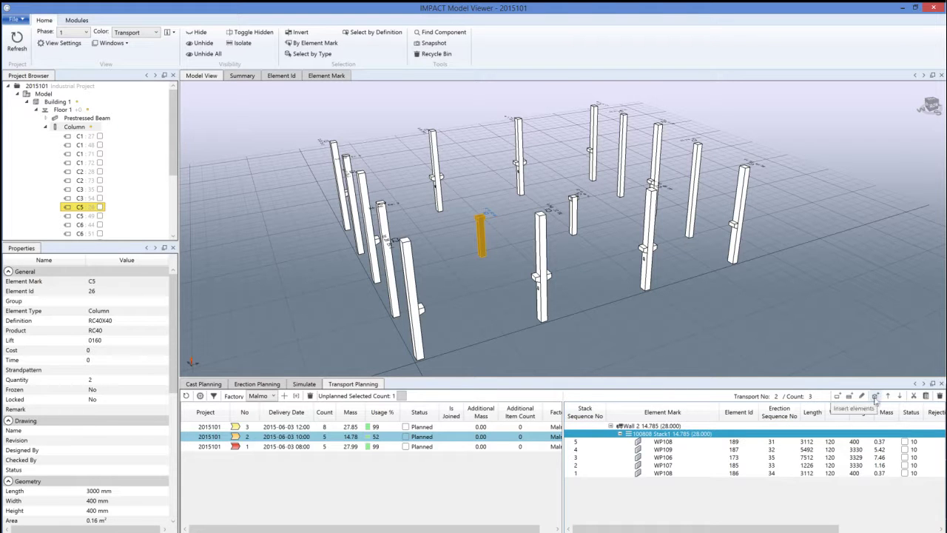
click(875, 398)
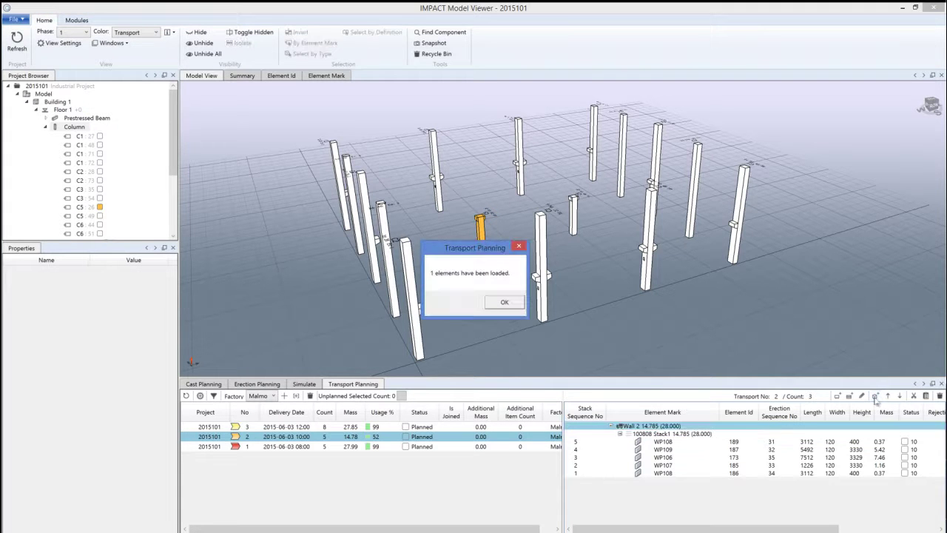
click(507, 300)
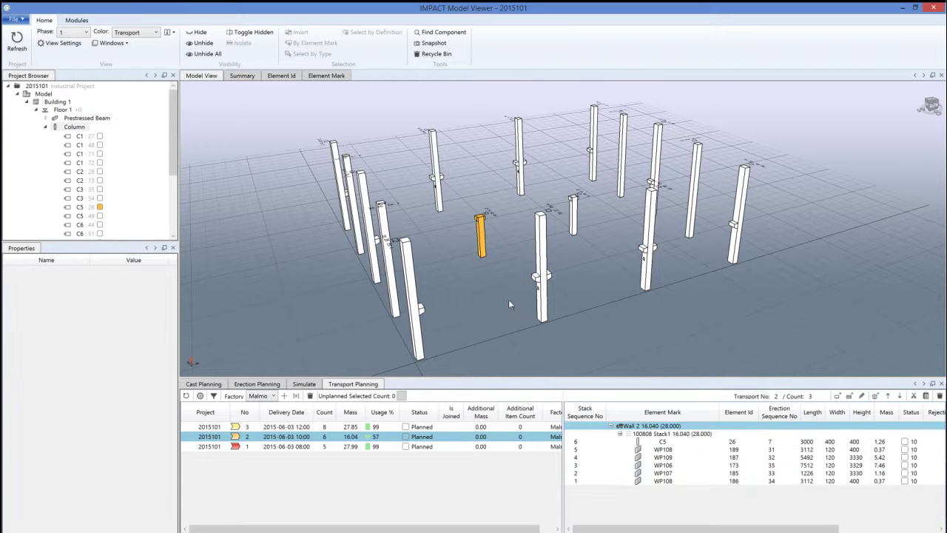
click(669, 442)
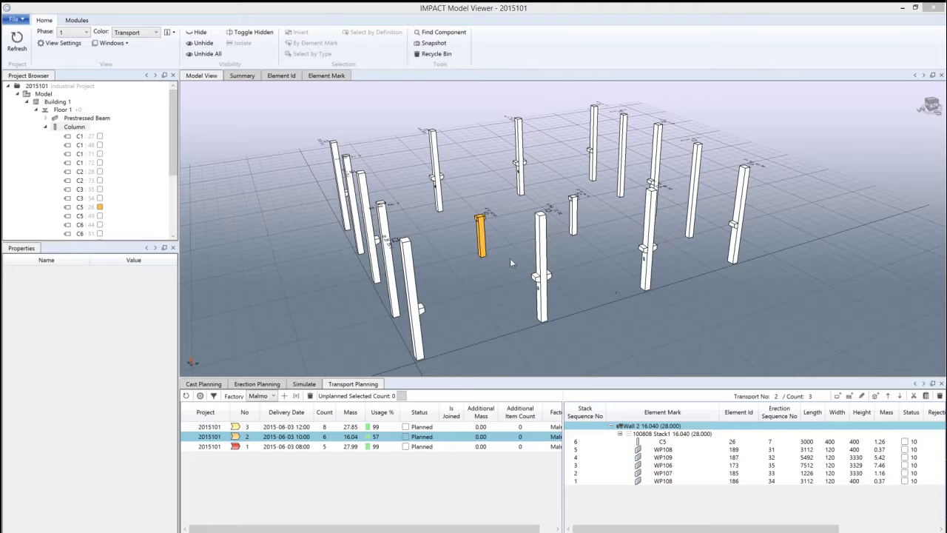
- Open transport 2's properties at the Additional Items tab
click(293, 440)
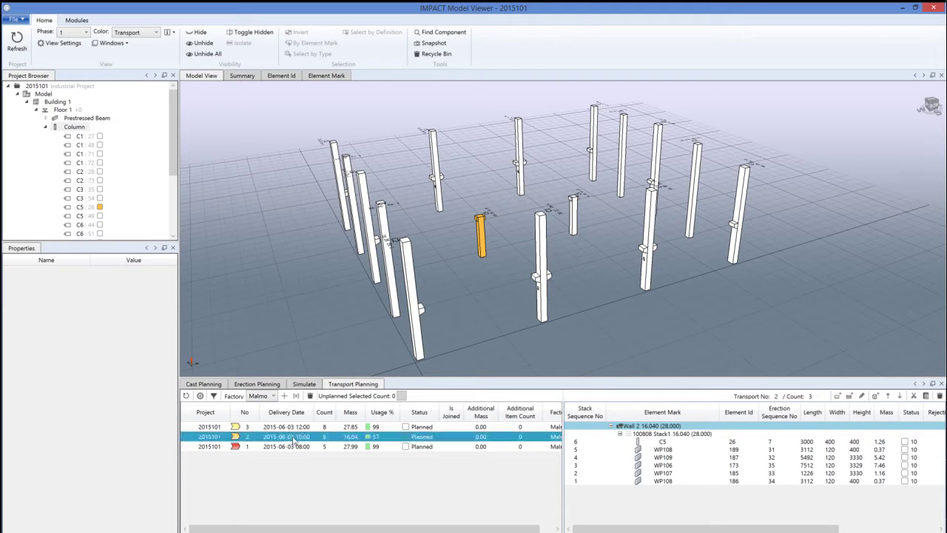
right_click(294, 440)
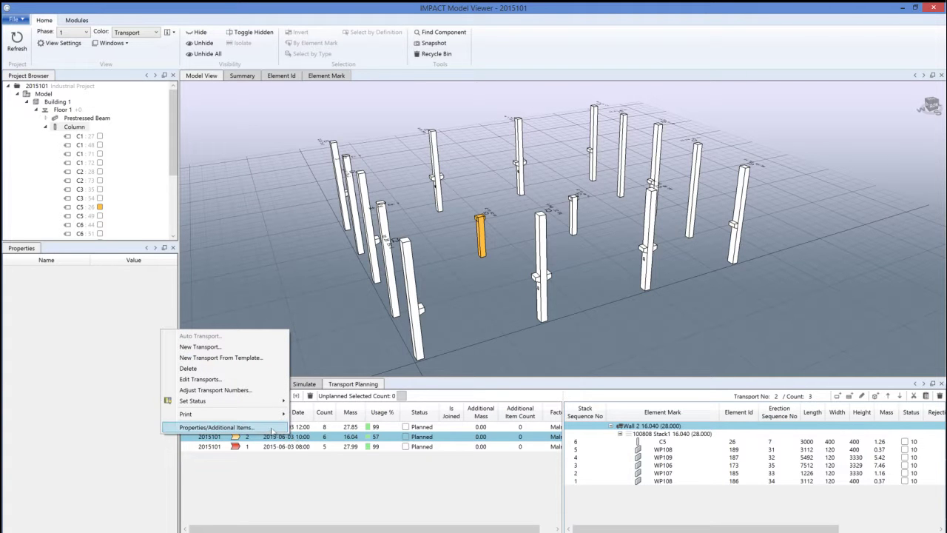
click(271, 429)
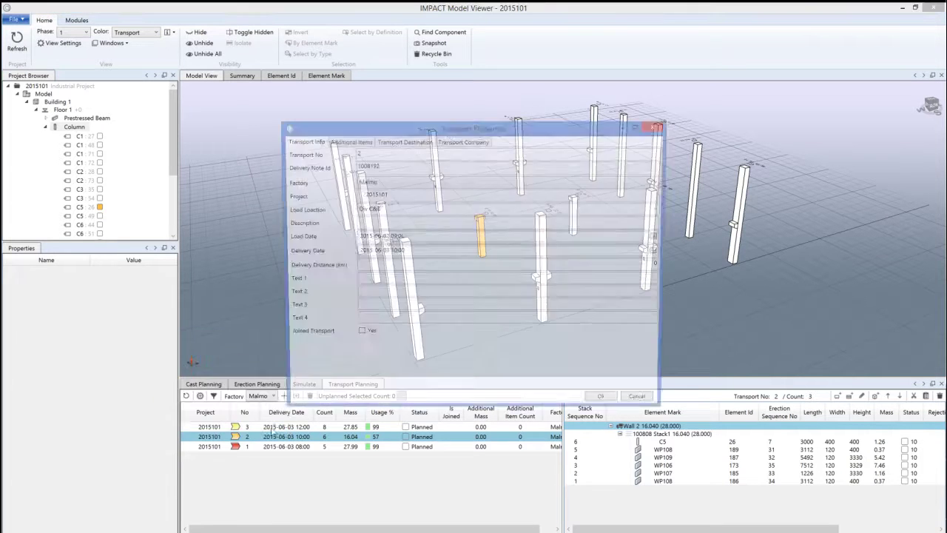
click(352, 143)
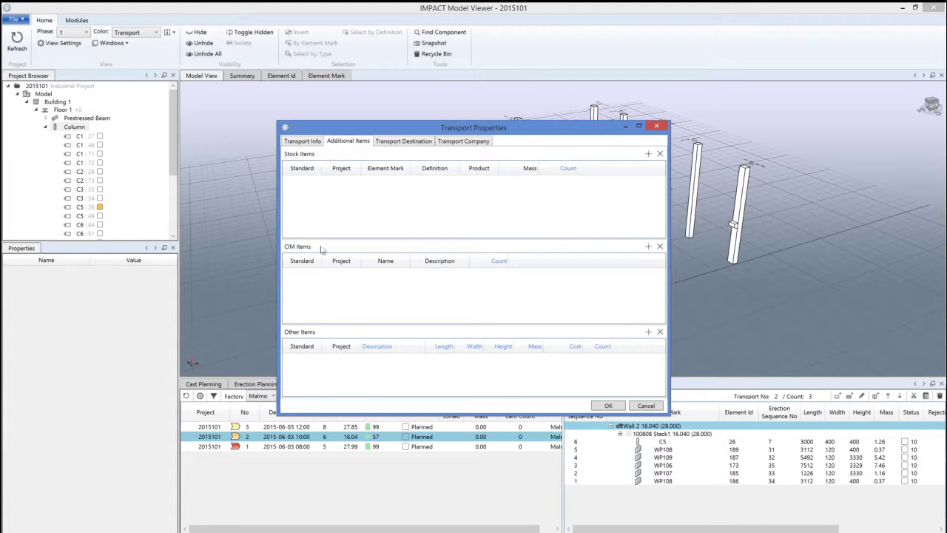
- Add an other item 'Mounting parts' with mass 0.50, save it, and close the properties
right_click(400, 367)
click(397, 370)
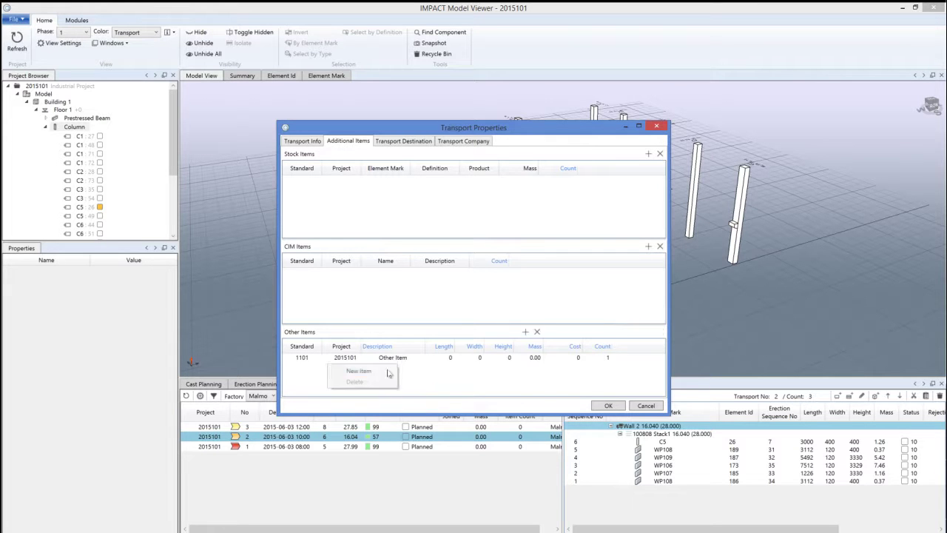
click(408, 364)
click(409, 363)
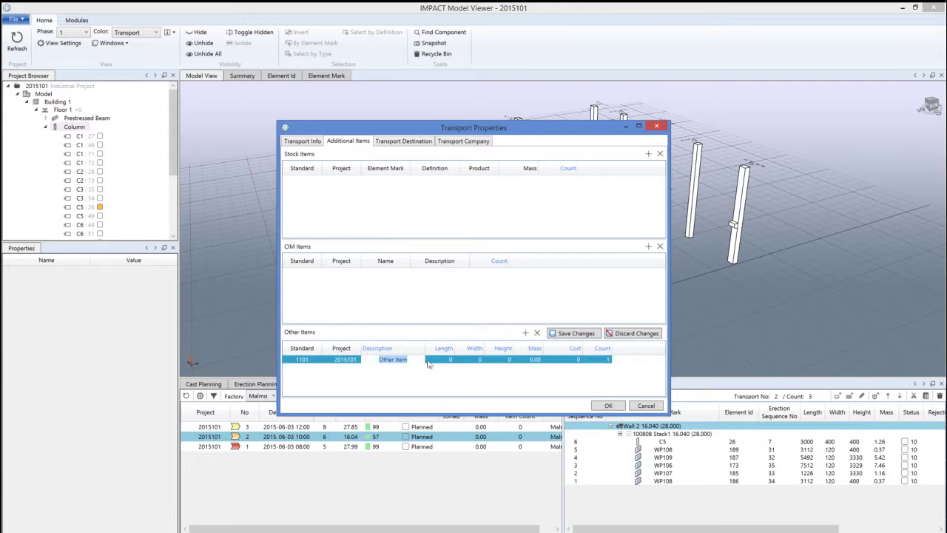
text(Mounting parts)
key(Return)
click(531, 359)
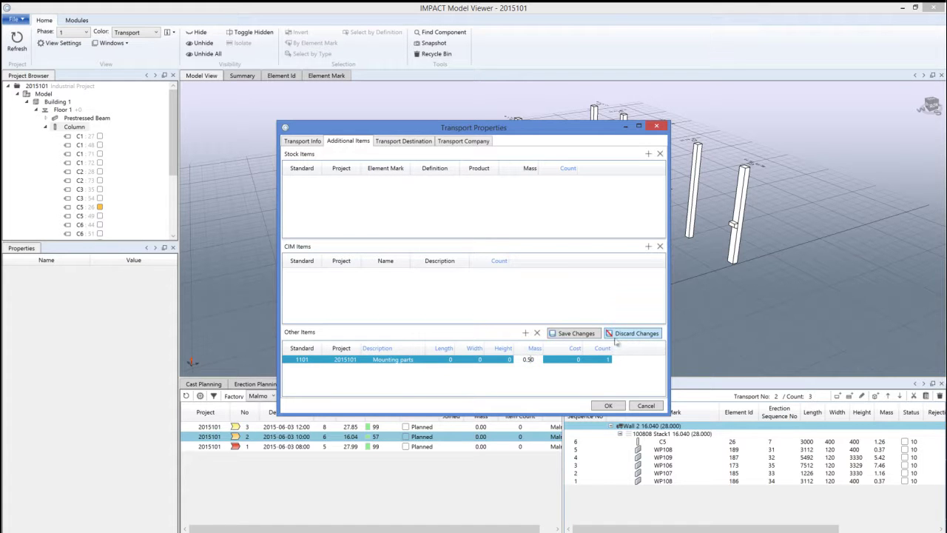
click(590, 334)
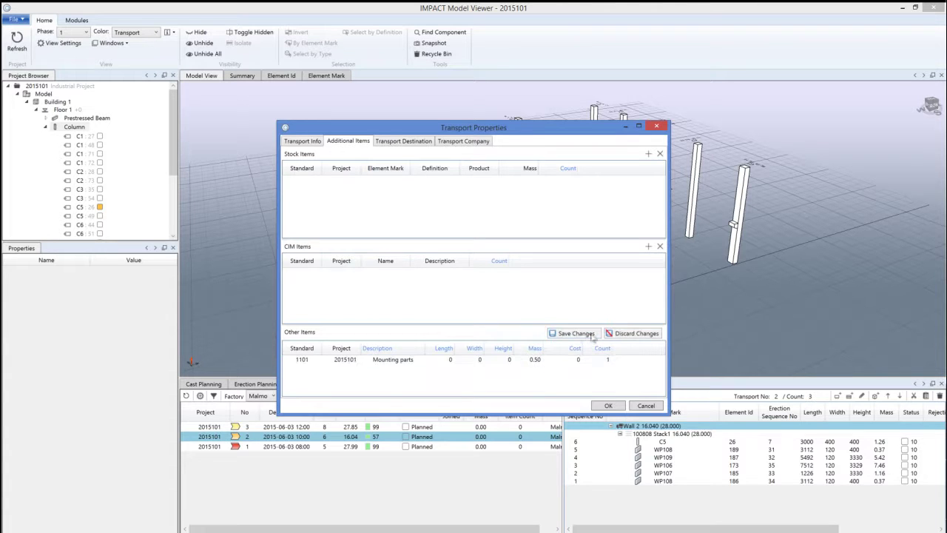
click(617, 406)
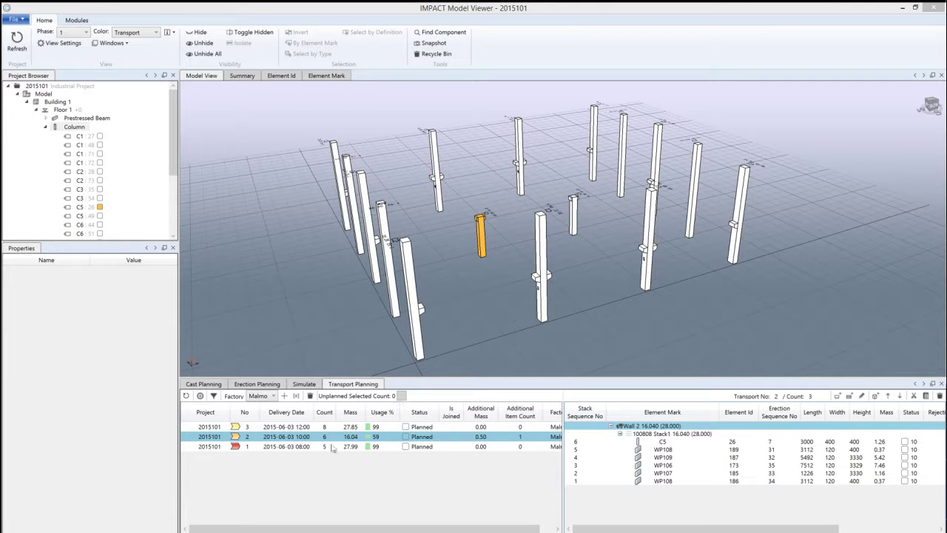
- Set transport 1's status to Call-Off, leaving transports 2 and 3 Planned
click(295, 447)
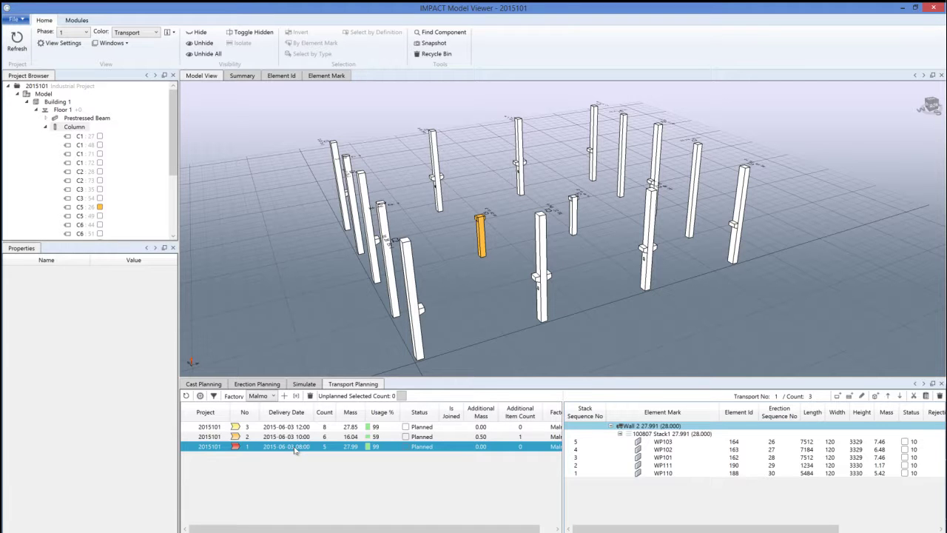
right_click(294, 451)
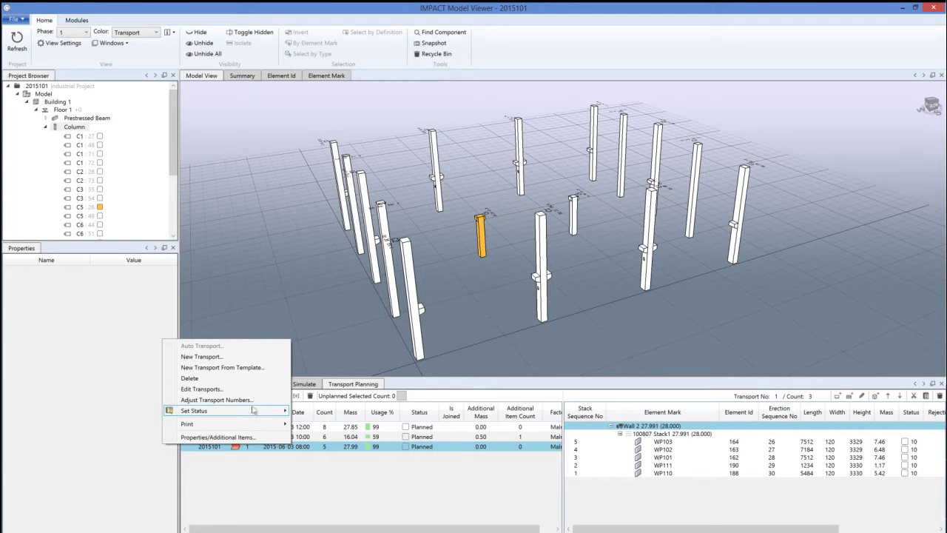
mouse_move(253, 411)
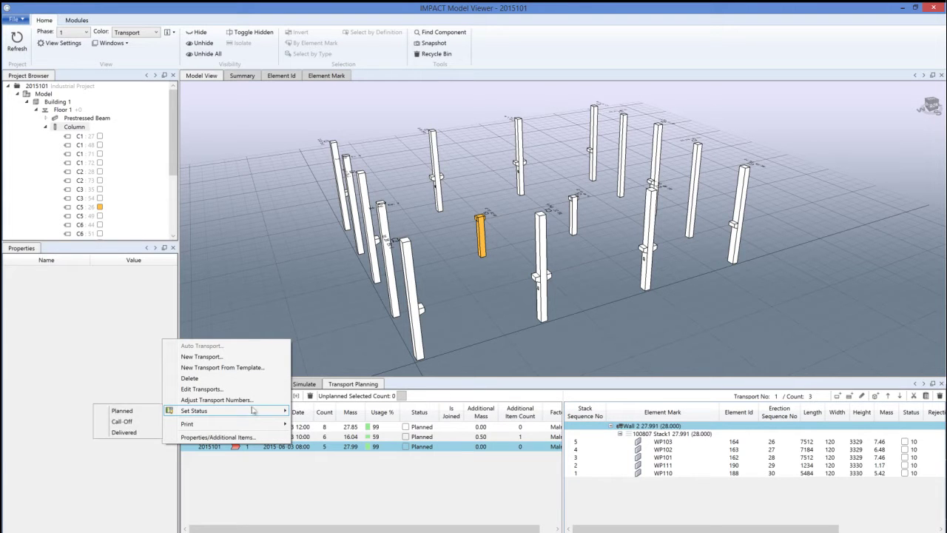
click(143, 424)
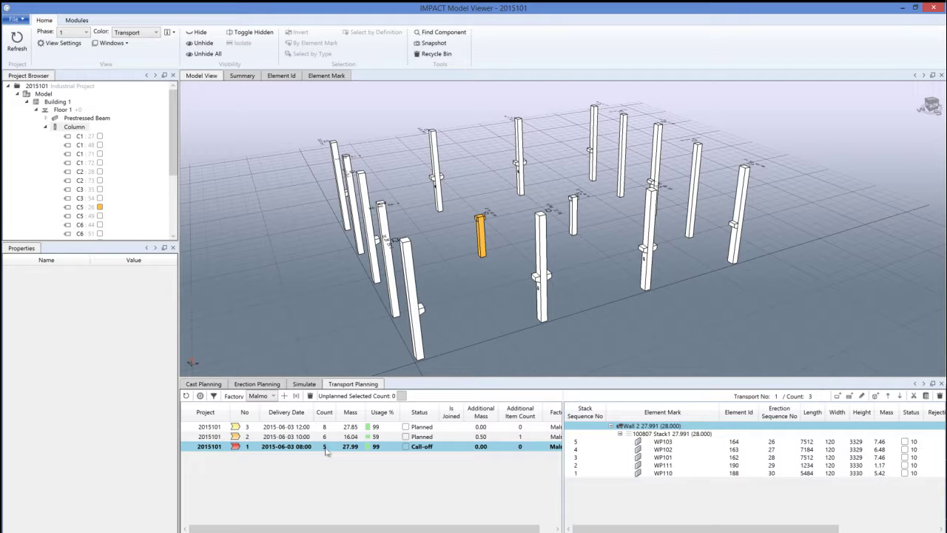
- Print transport 1's Transport Planning report as a Delivery Note to Excel
right_click(326, 452)
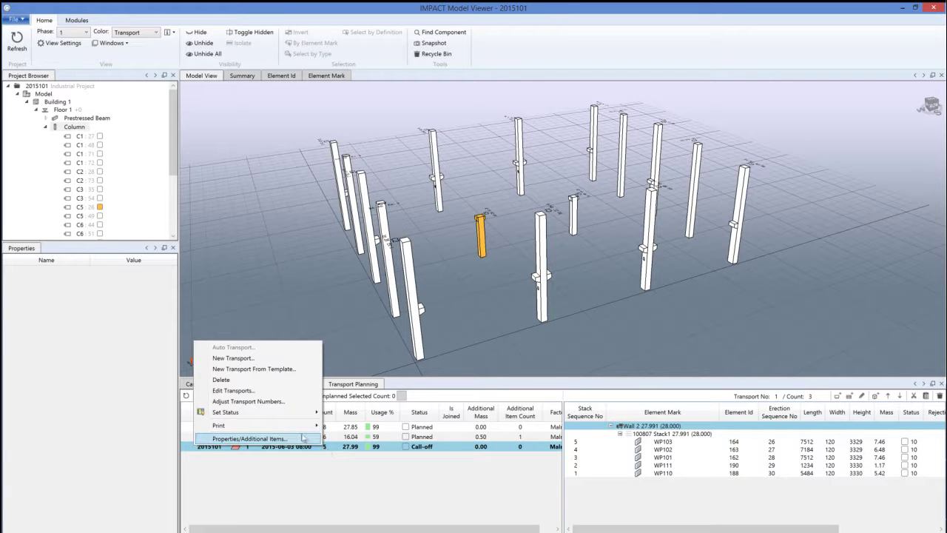
mouse_move(240, 426)
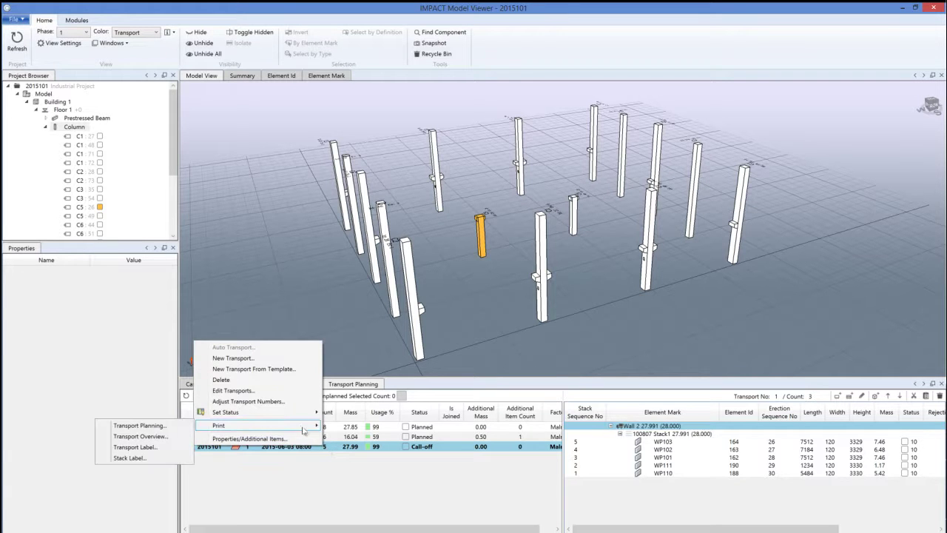
click(170, 426)
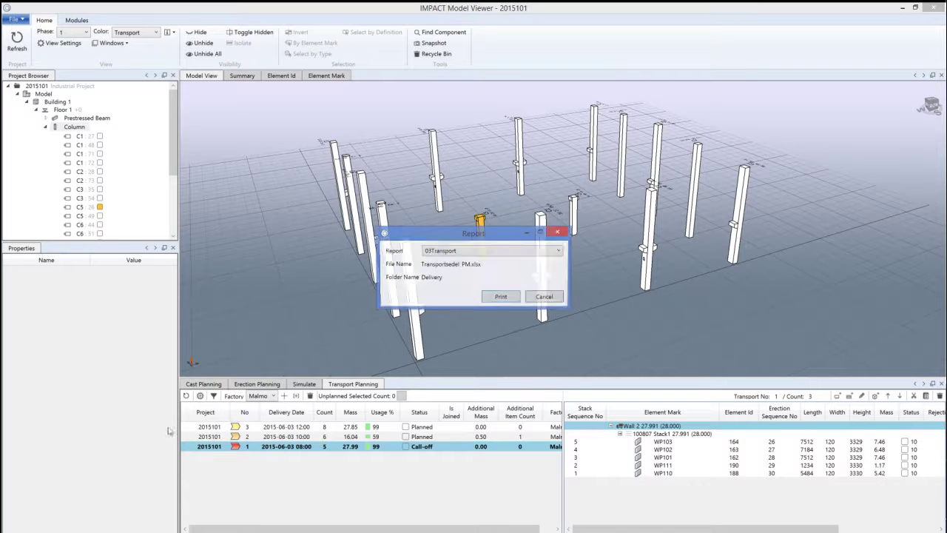
click(508, 251)
click(498, 267)
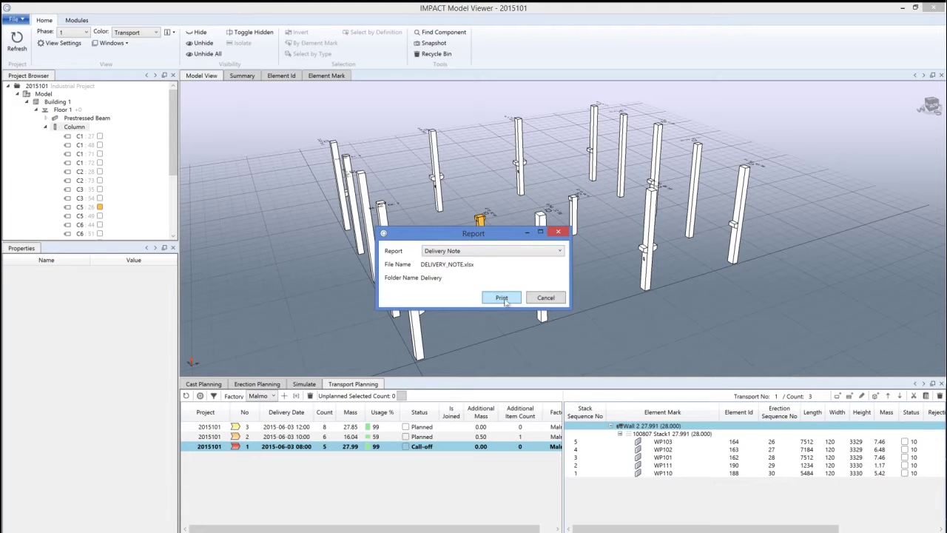
click(504, 299)
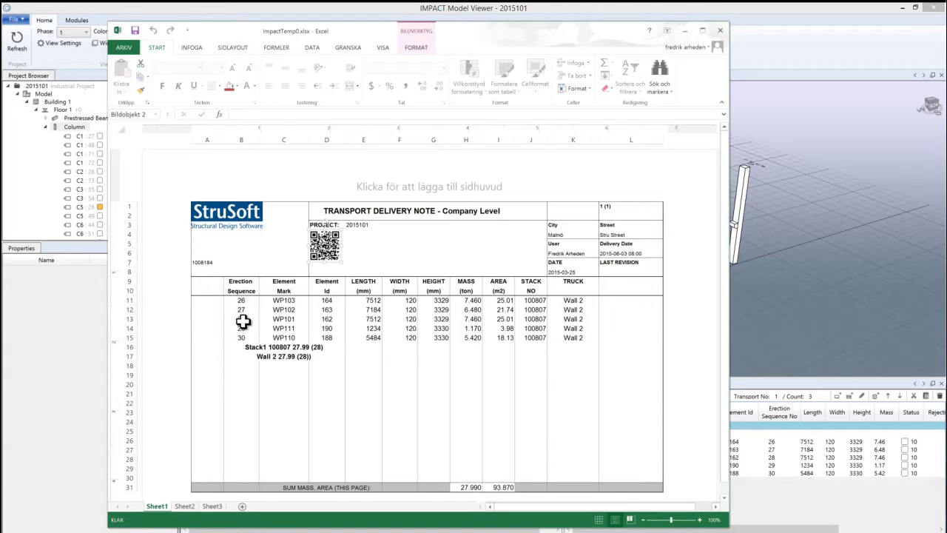
- Select rows 11 to 15 holding walls WP103, WP102, WP101, WP111 and WP110
click(131, 300)
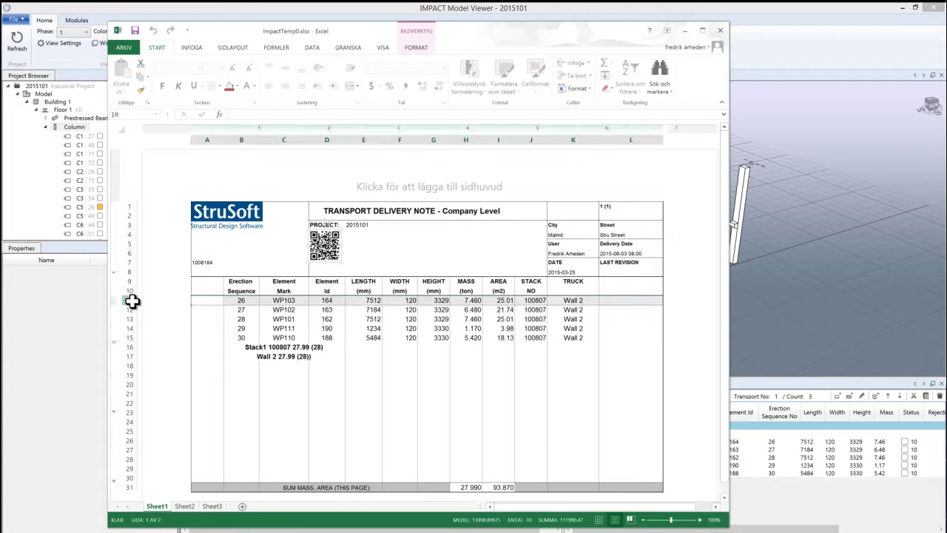
drag(131, 301, 124, 337)
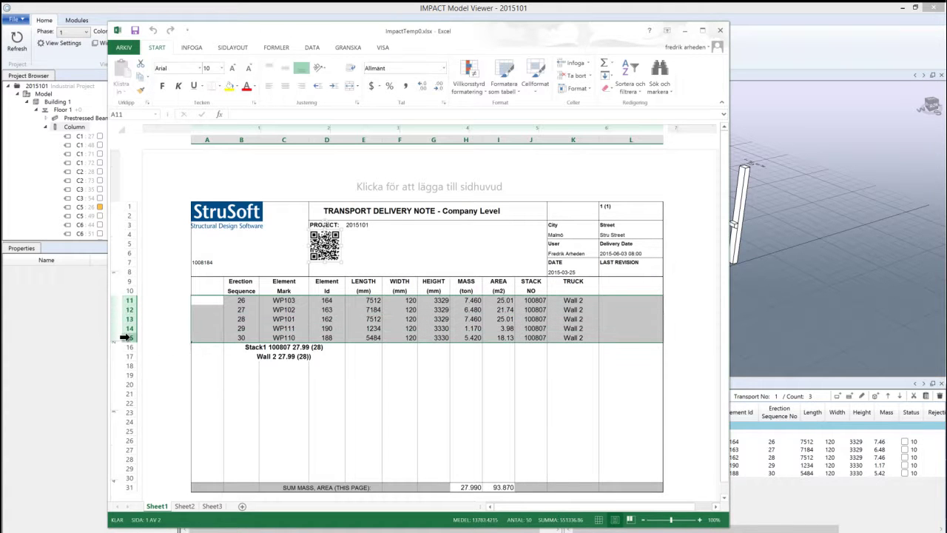